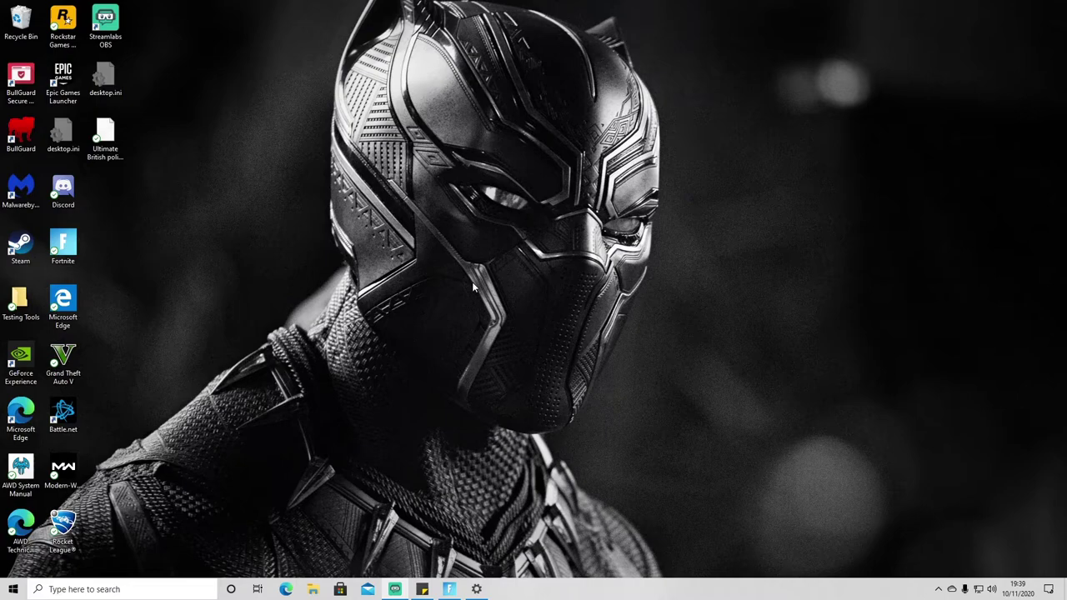
Step: Open the Windows Update settings, check the status of available updates, and close the window
{"action": "key", "text": "super"}
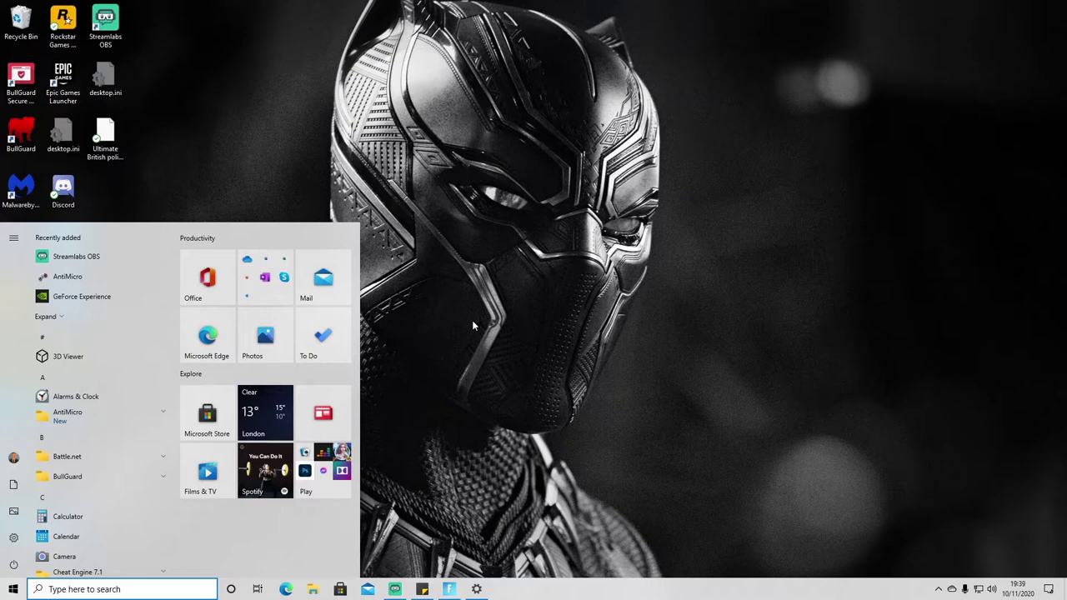
{"action": "type", "text": "win"}
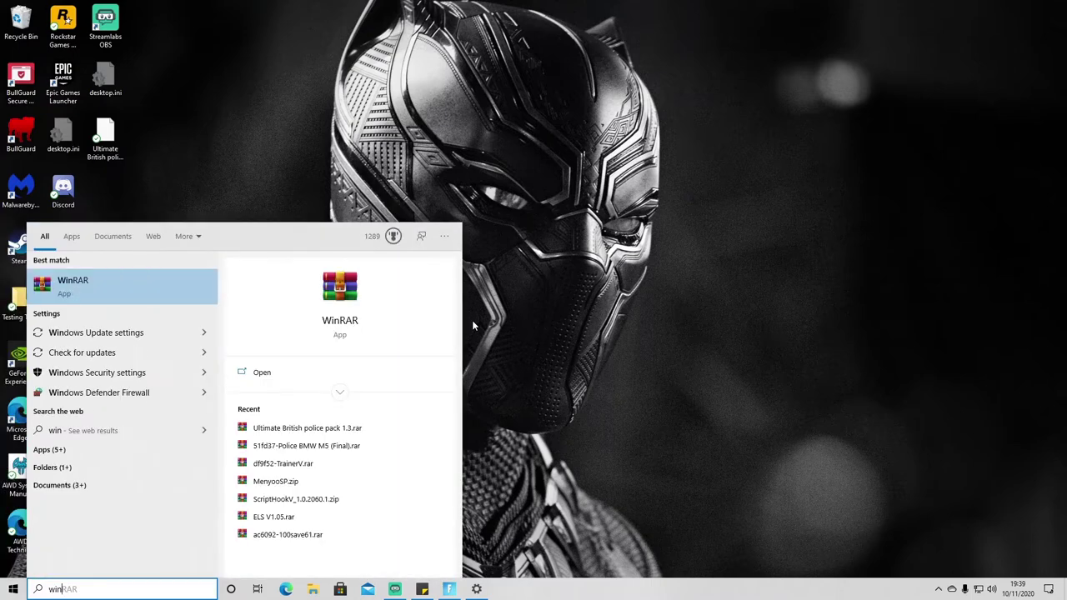
{"action": "type", "text": "do"}
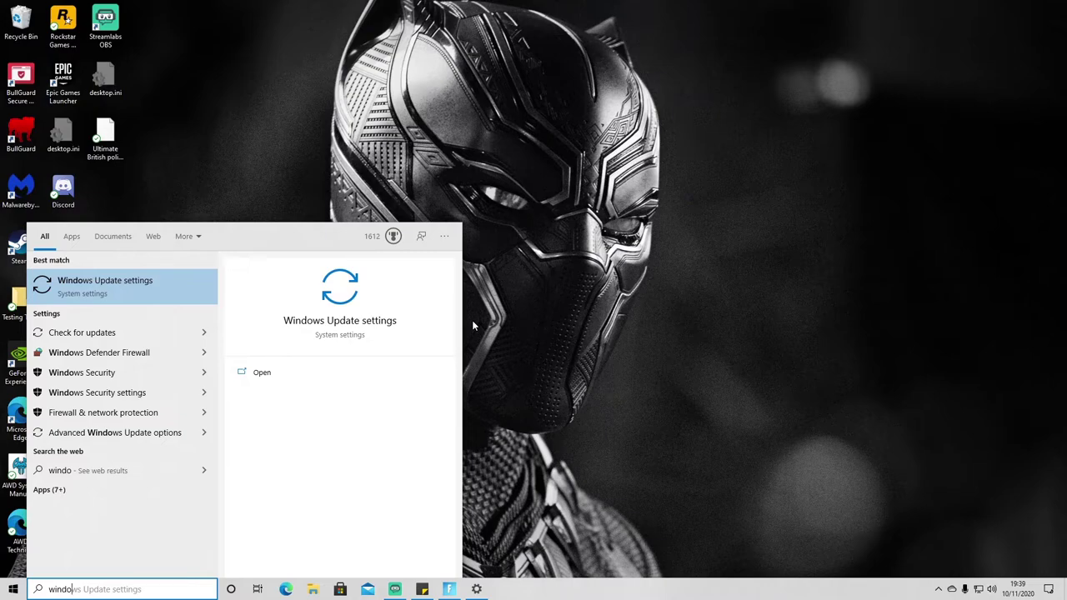
{"action": "key", "text": "Return"}
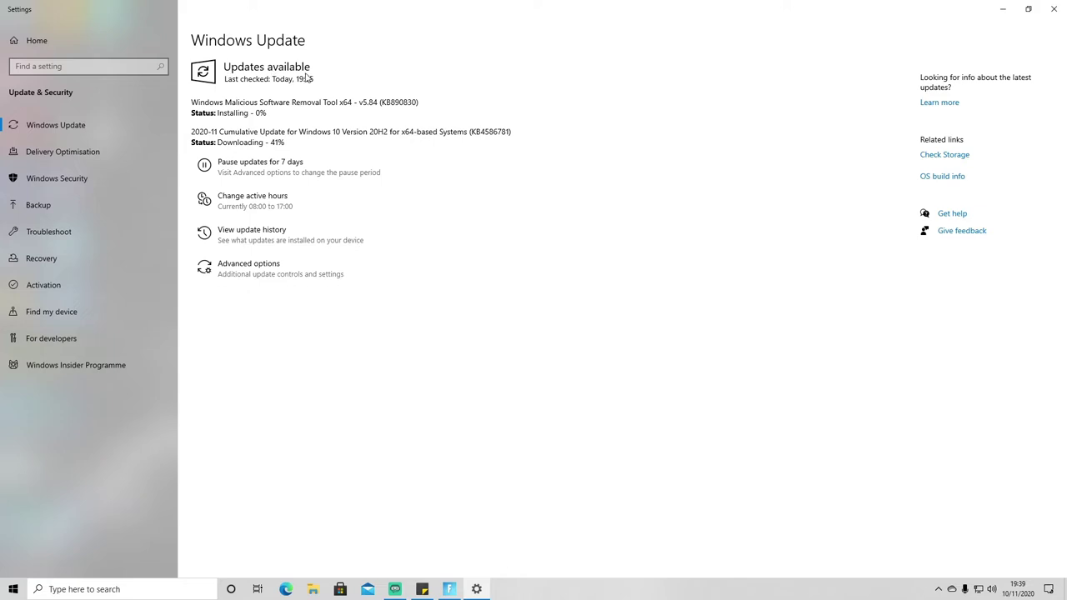
{"action": "left_click", "coordinate": [1054, 9]}
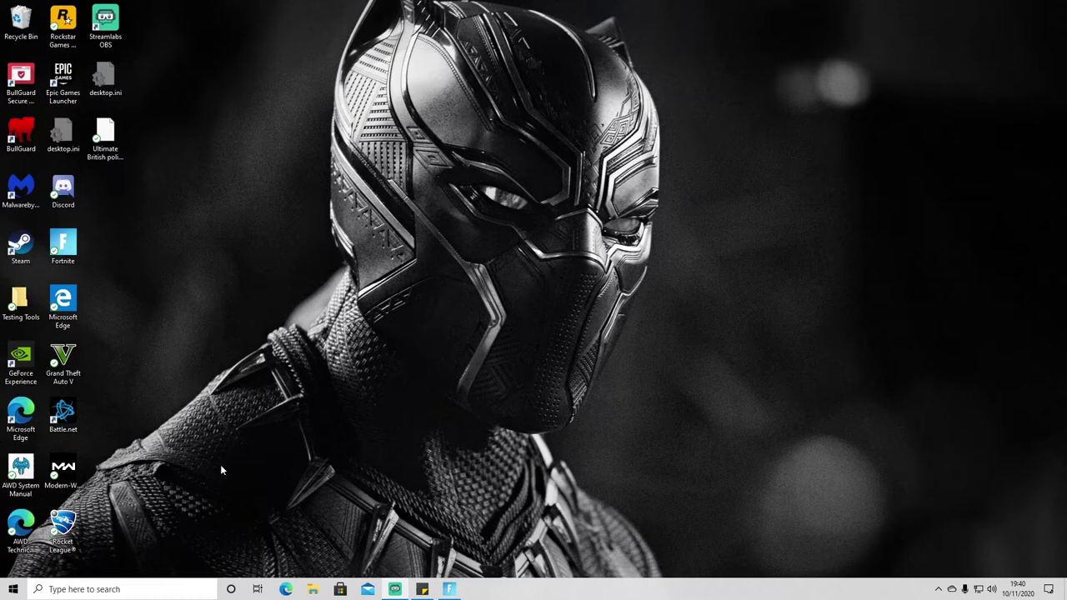
Step: Open Task Manager, review which start-up apps are enabled and their start-up impact, and close it
{"action": "left_click", "coordinate": [104, 588]}
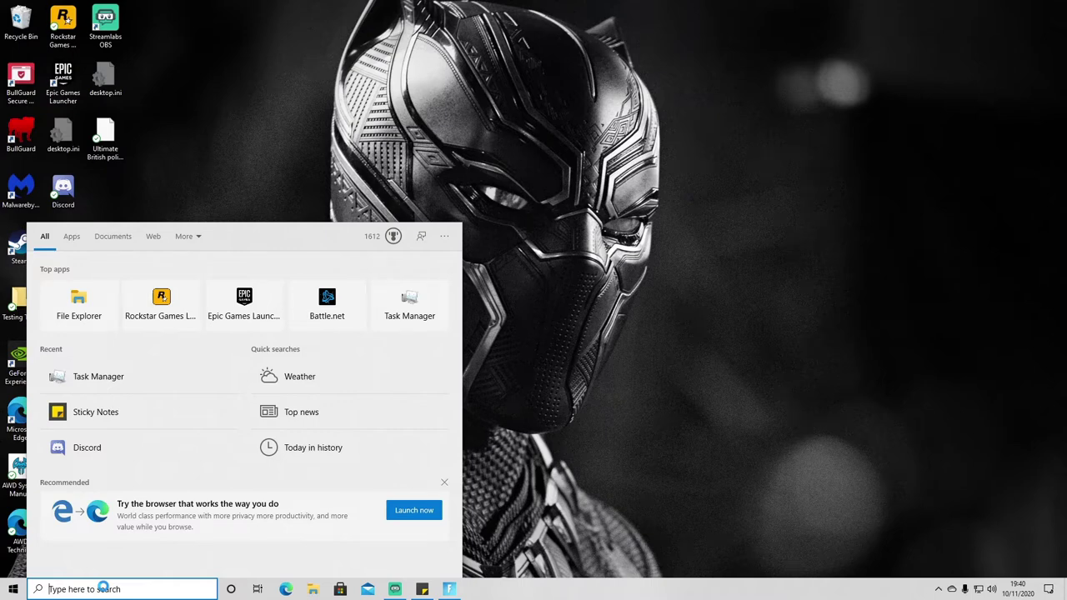
{"action": "type", "text": "task"}
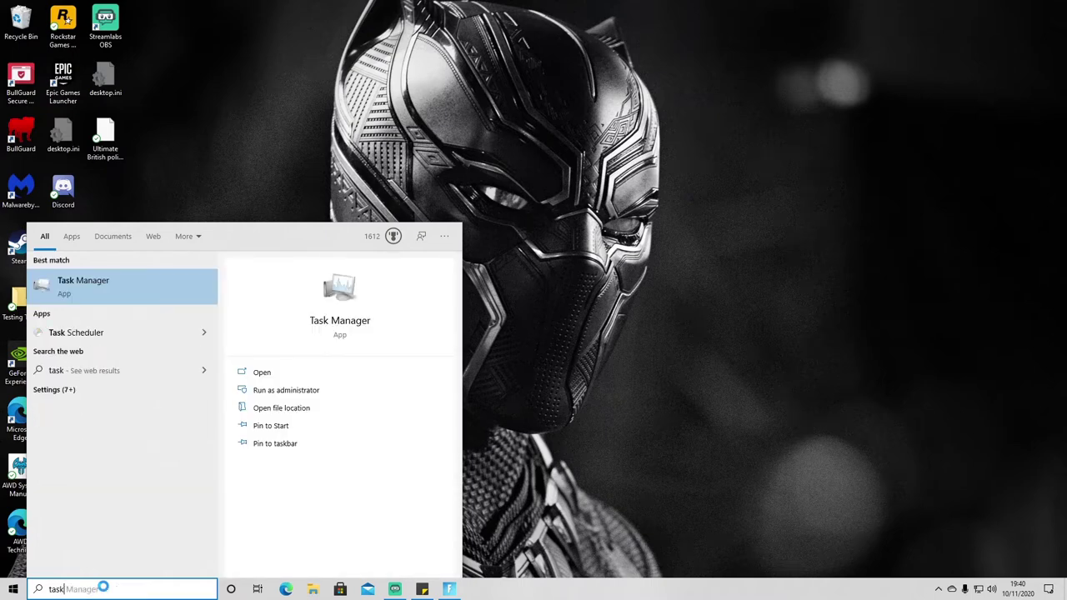
{"action": "key", "text": "Return"}
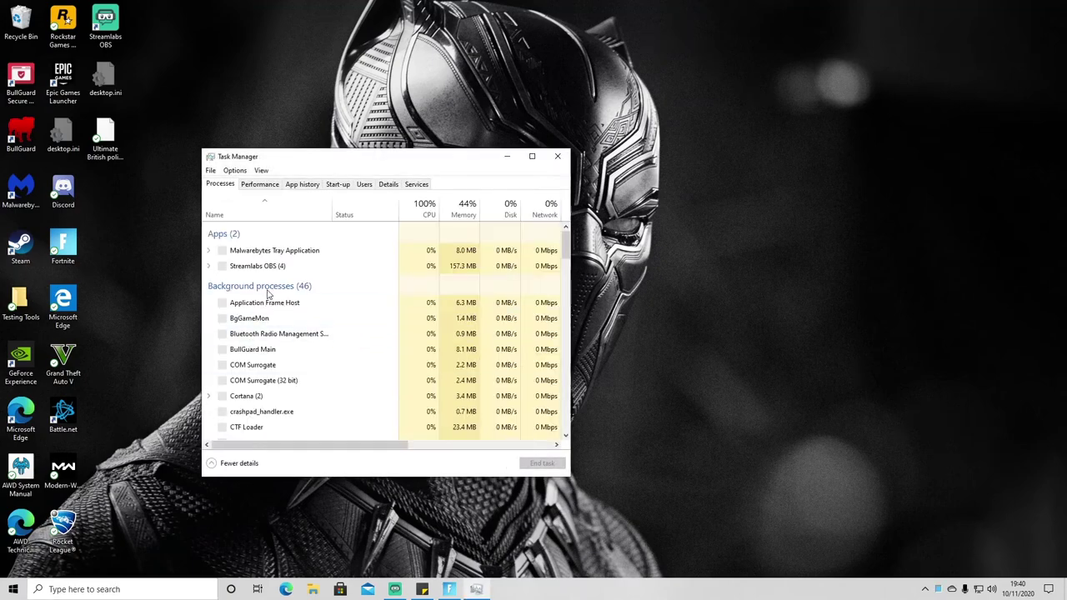
{"action": "left_click", "coordinate": [261, 199]}
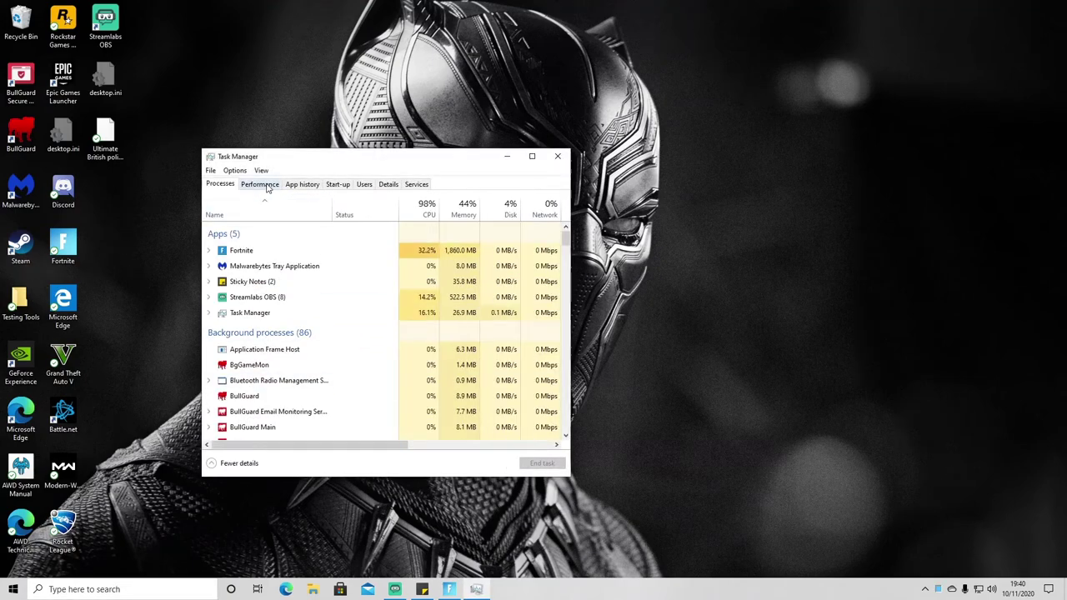
{"action": "left_click", "coordinate": [339, 186]}
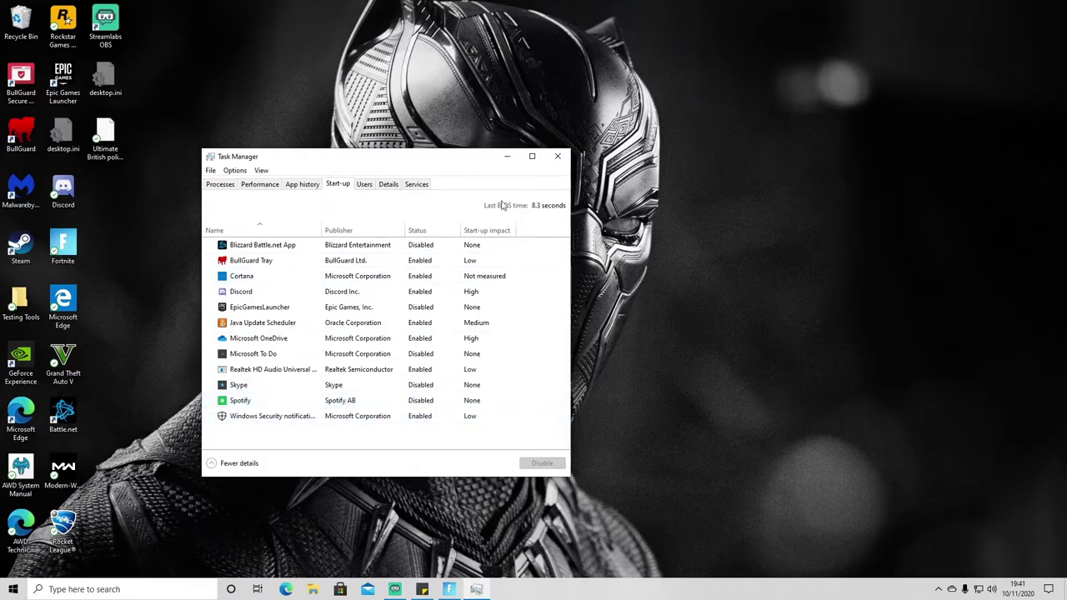
{"action": "left_click", "coordinate": [558, 157]}
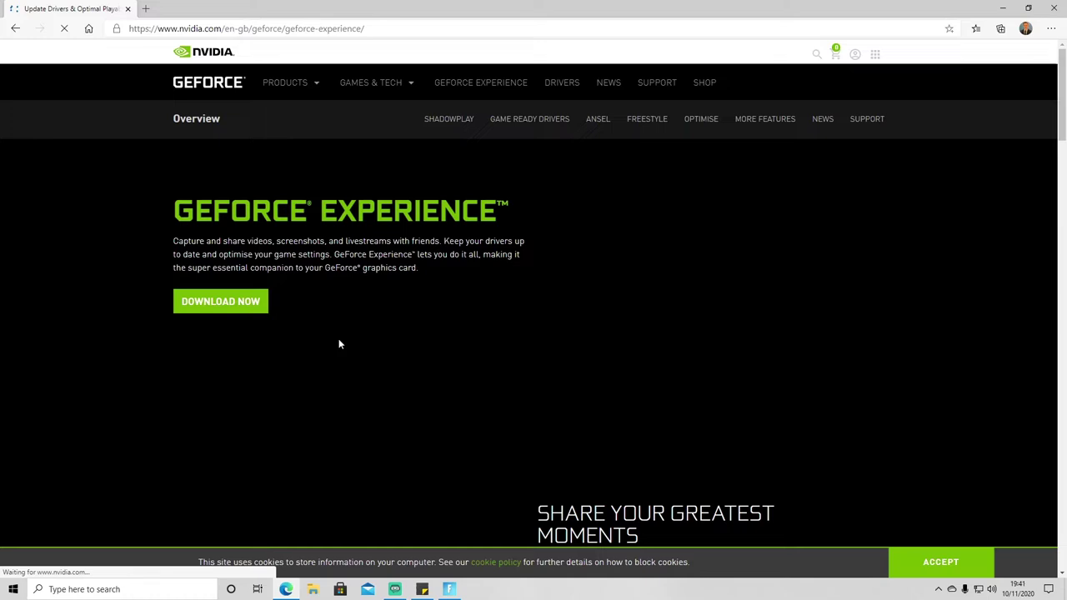
Step: Close the GeForce Experience web page, check for graphics driver updates in the GeForce Experience app, and exit it
{"action": "mouse_move", "coordinate": [285, 82]}
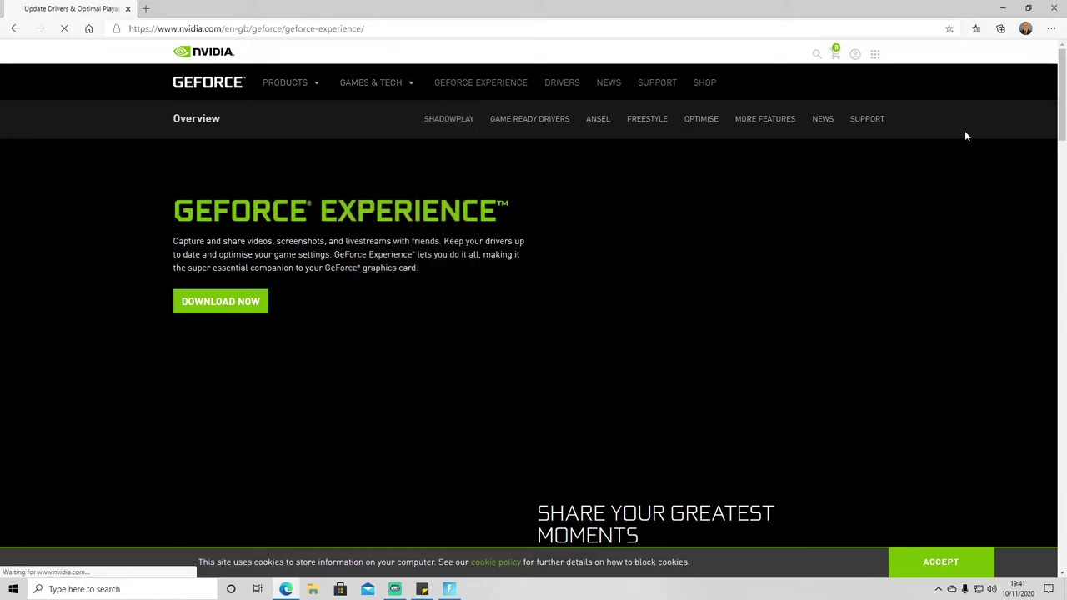
{"action": "left_click", "coordinate": [1048, 10]}
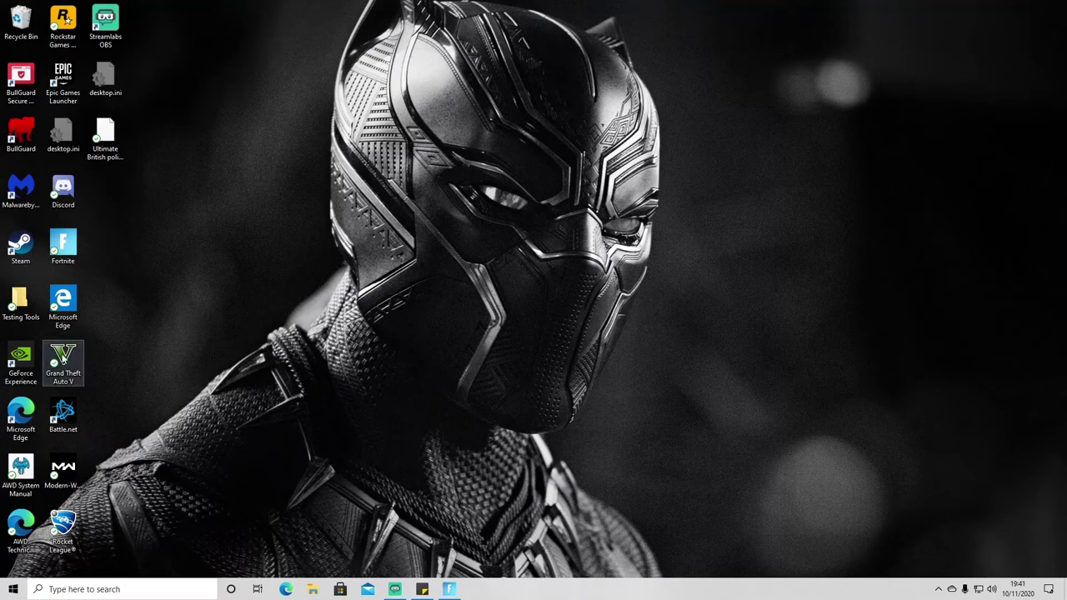
{"action": "double_click", "coordinate": [63, 360]}
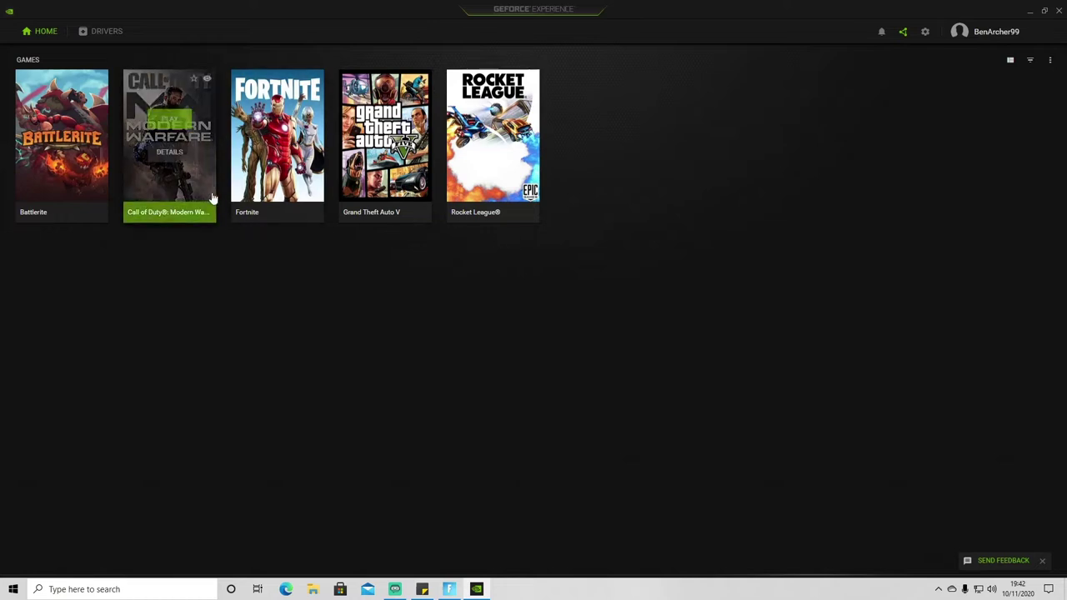
{"action": "left_click", "coordinate": [108, 33]}
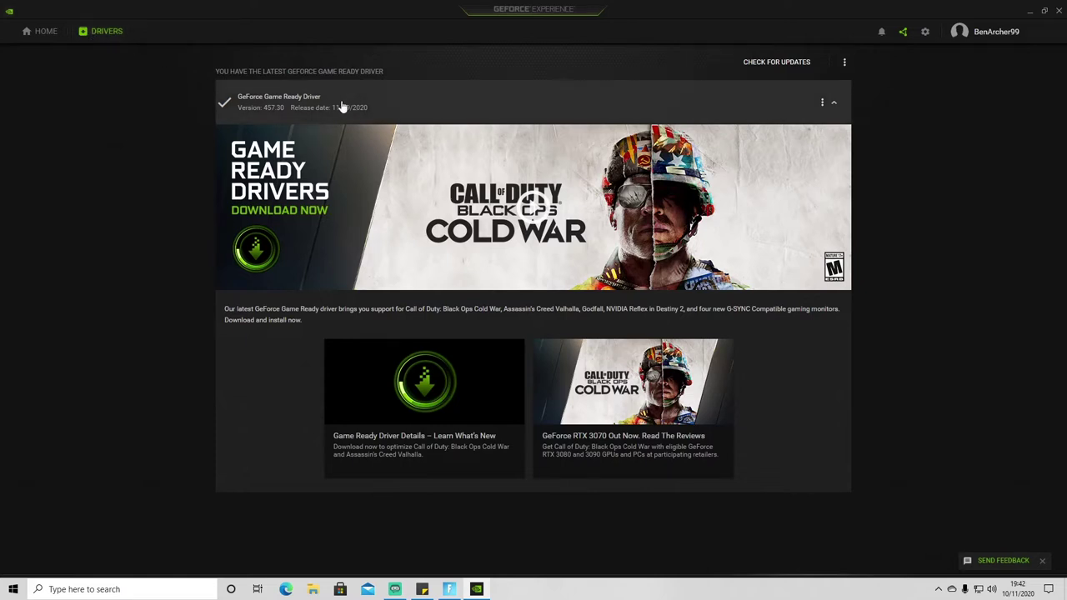
{"action": "left_click", "coordinate": [777, 68]}
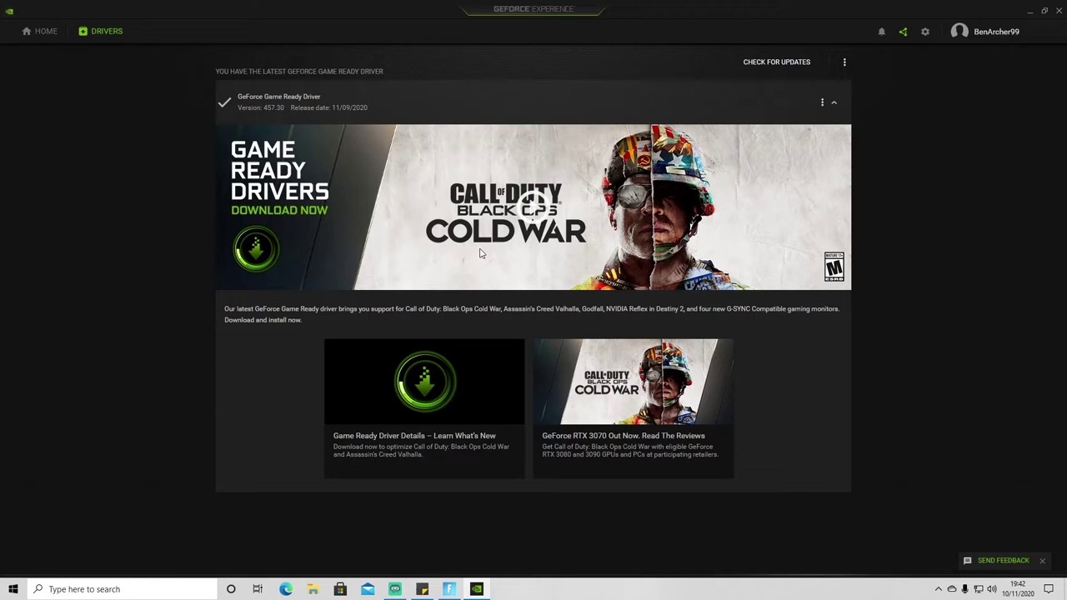
{"action": "left_click", "coordinate": [775, 69]}
{"action": "left_click", "coordinate": [1059, 10]}
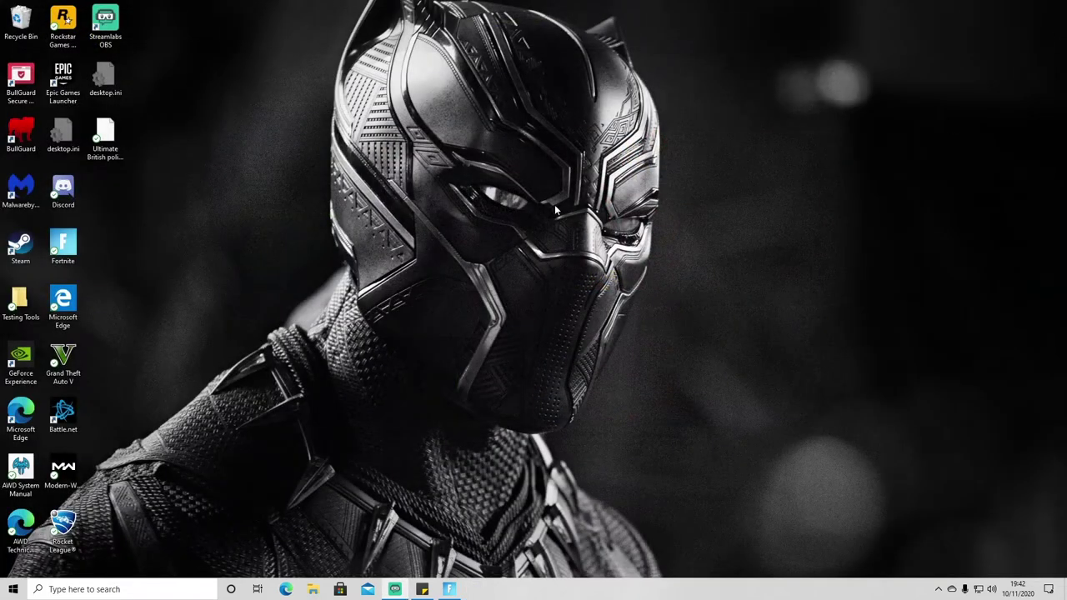
Step: Open NVIDIA Control Panel in a maximised window and set the image settings preference to emphasise Performance
{"action": "left_click", "coordinate": [939, 589]}
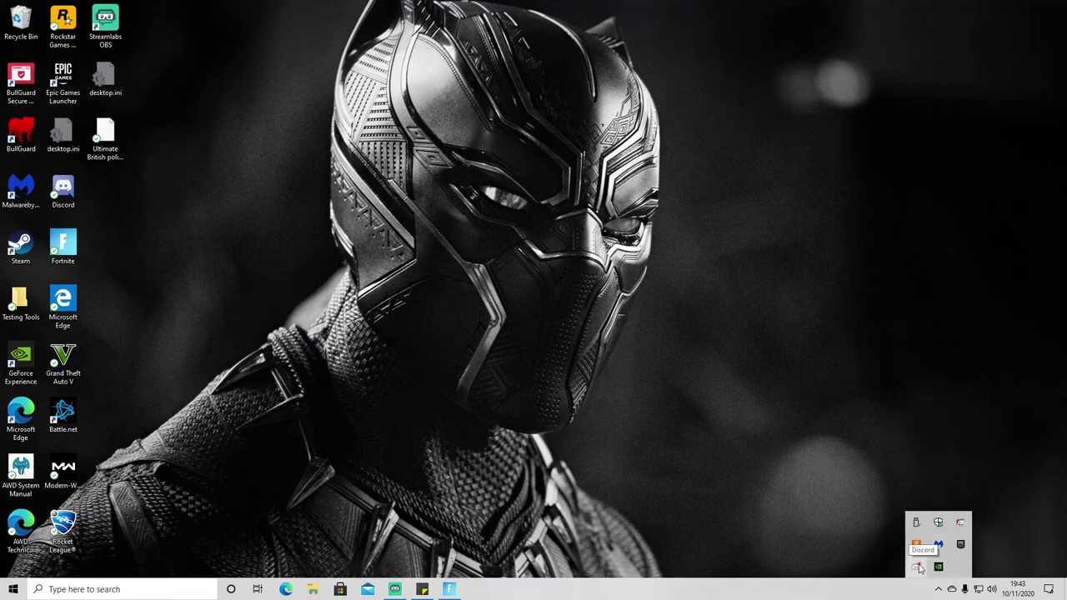
{"action": "right_click", "coordinate": [939, 567]}
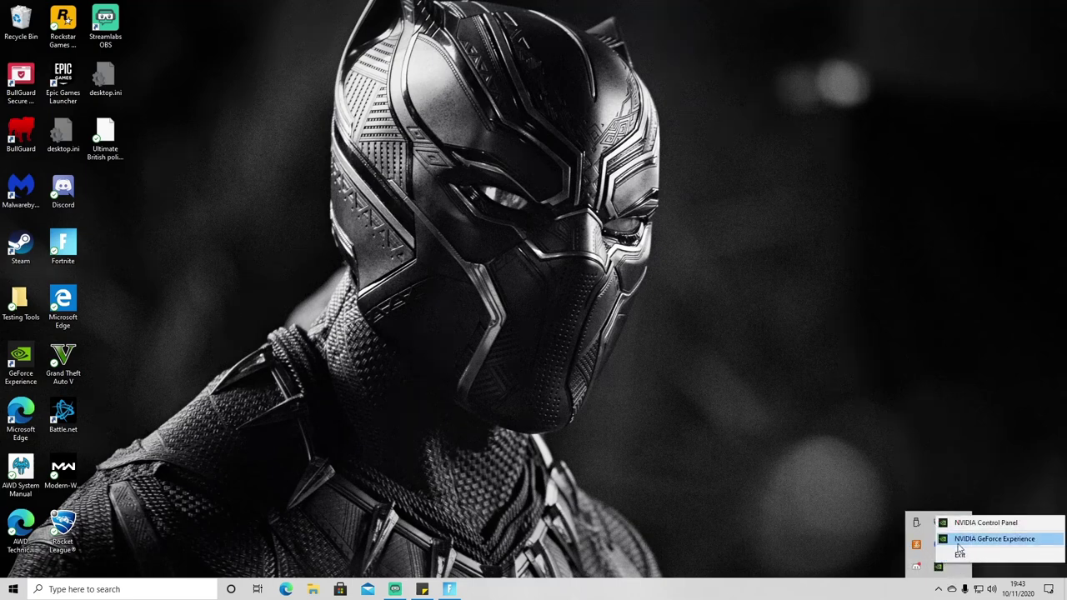
{"action": "left_click", "coordinate": [983, 527]}
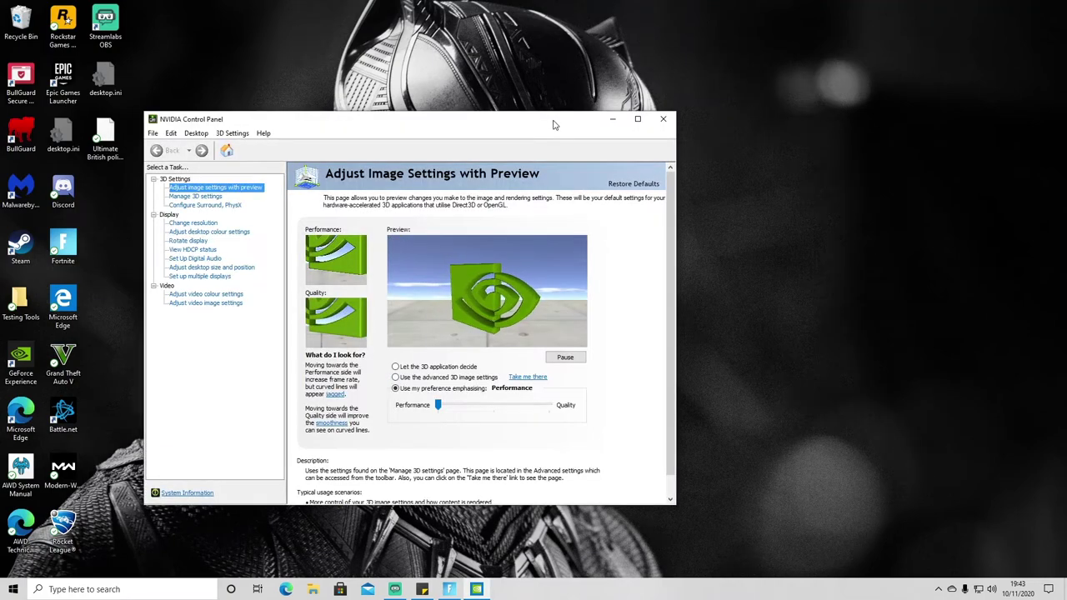
{"action": "left_click_drag", "start_coordinate": [554, 125], "coordinate": [730, 122]}
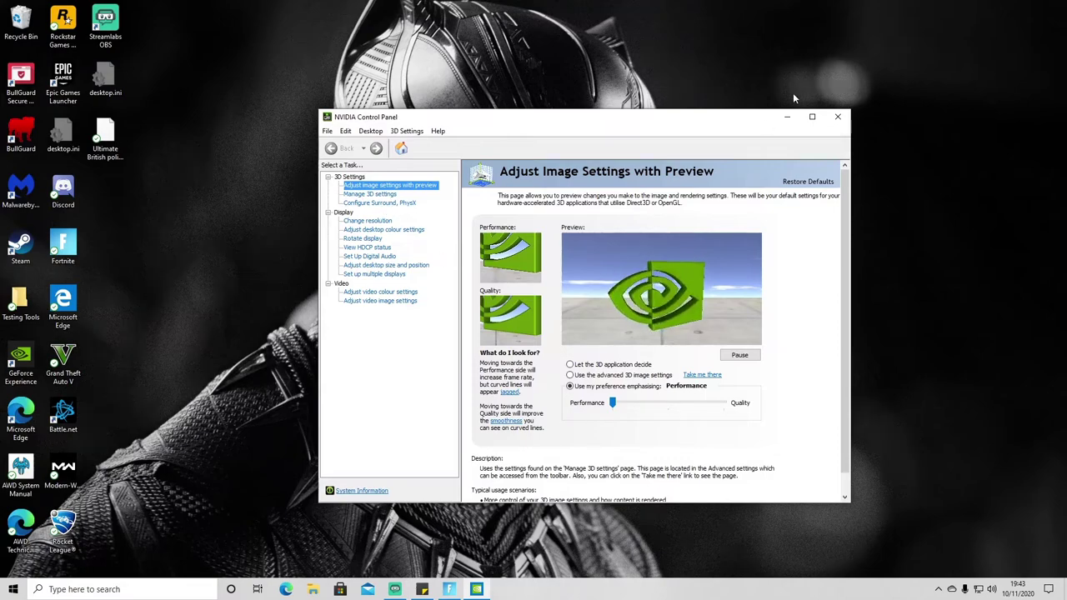
{"action": "left_click", "coordinate": [812, 117]}
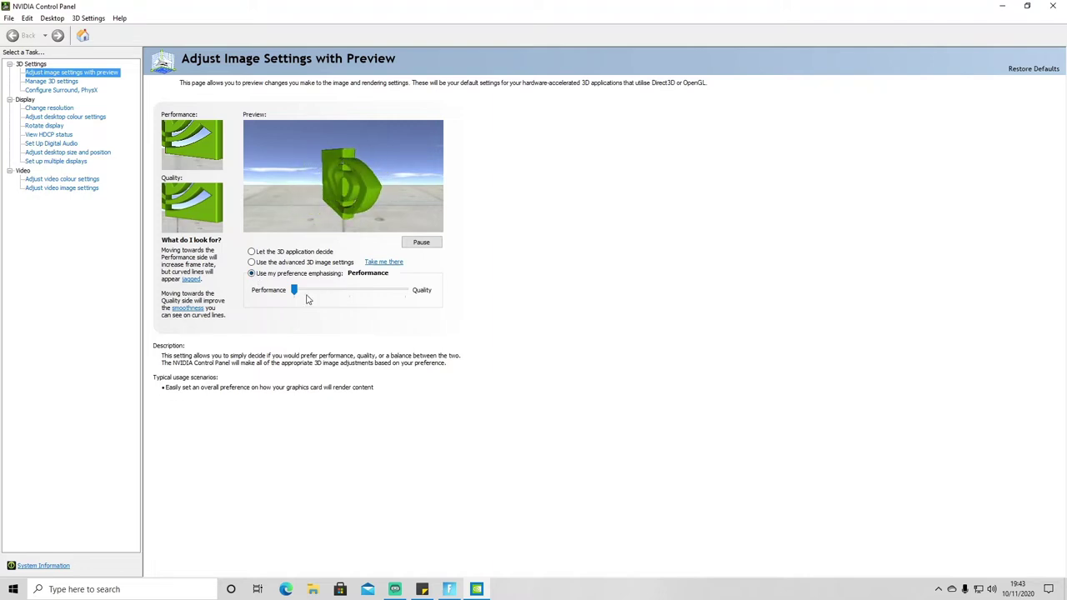
{"action": "left_click_drag", "start_coordinate": [294, 291], "coordinate": [323, 300]}
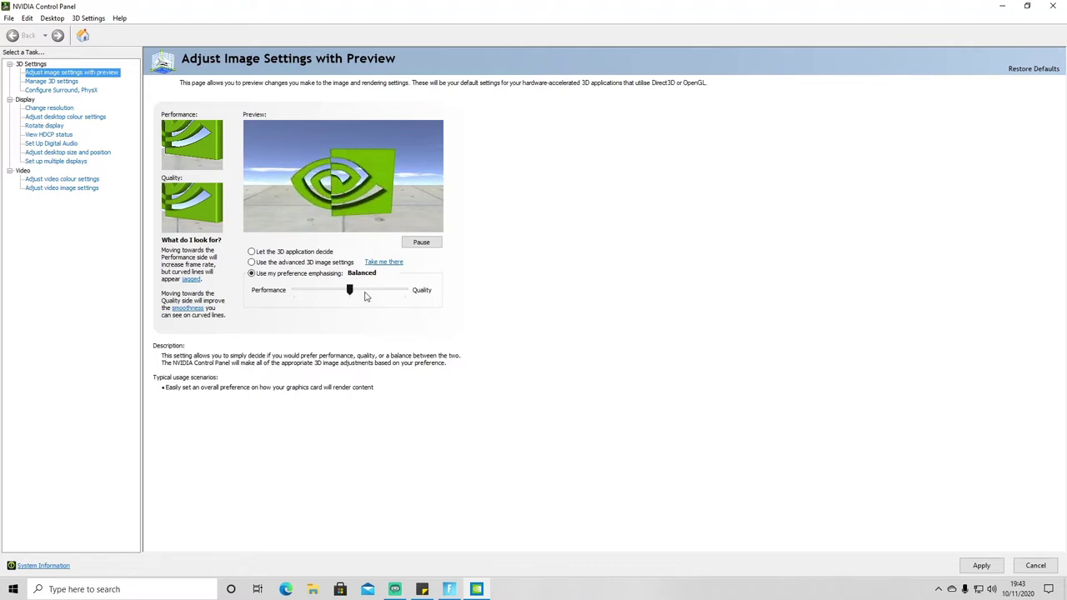
{"action": "left_click_drag", "start_coordinate": [364, 296], "coordinate": [294, 293]}
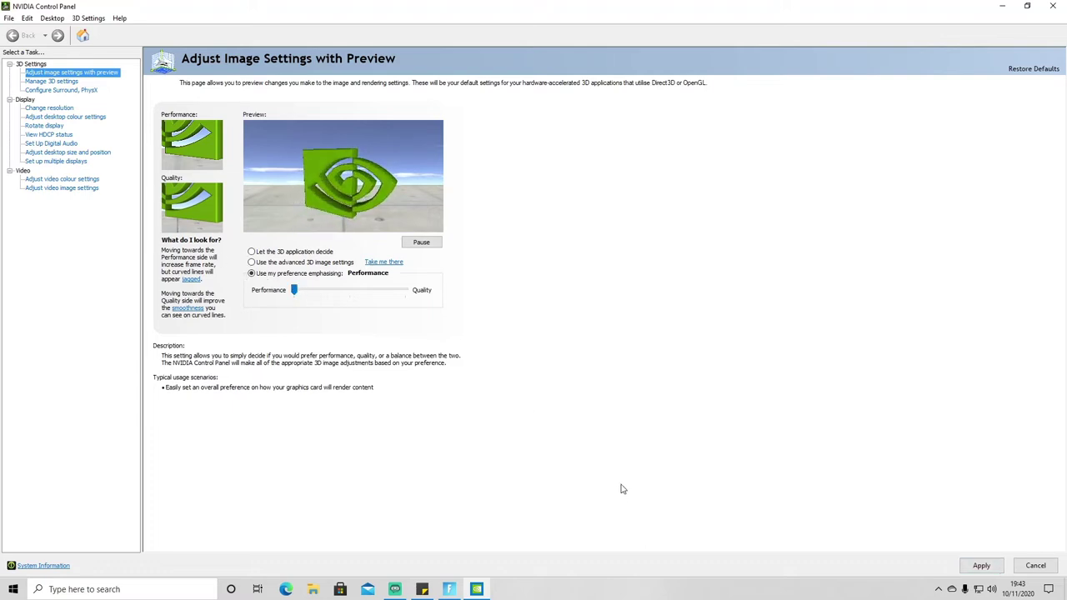
{"action": "left_click", "coordinate": [83, 179]}
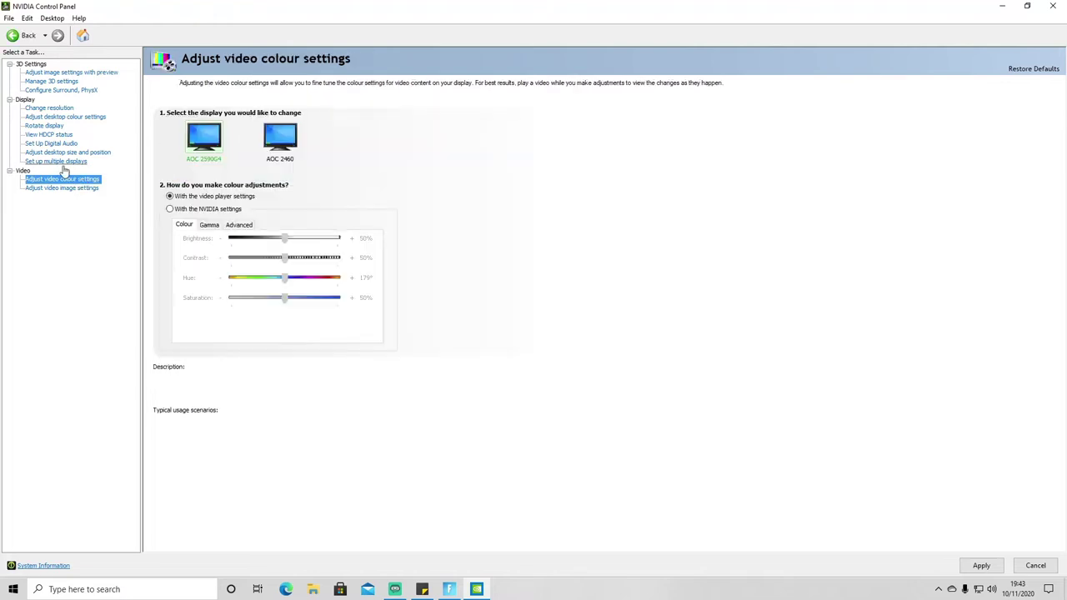
{"action": "left_click", "coordinate": [63, 160]}
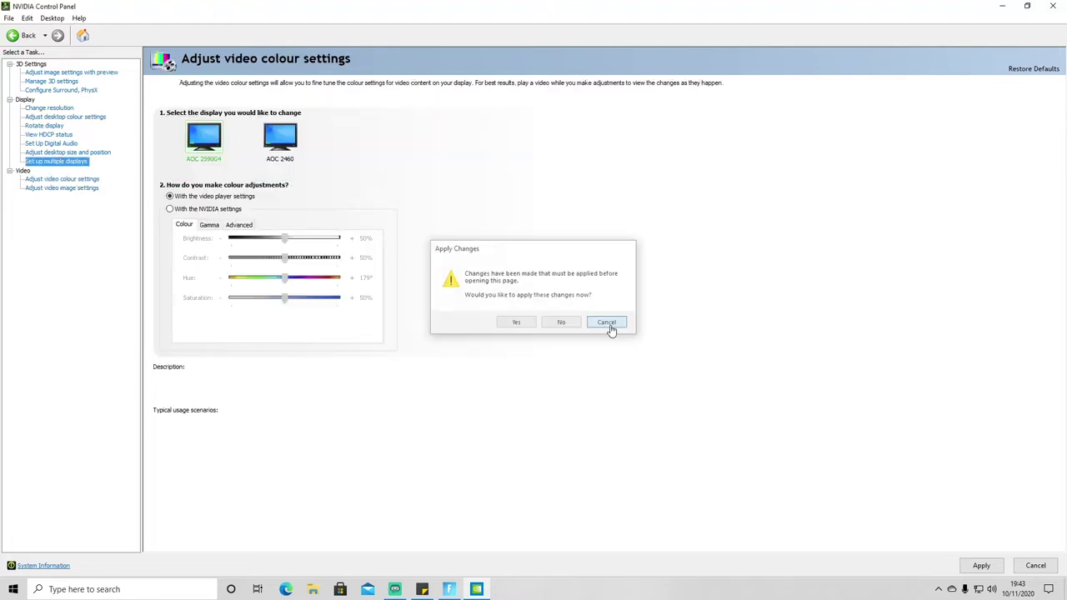
{"action": "left_click", "coordinate": [608, 324]}
Step: Open the Change Resolution page and review the resolutions and refresh rates offered for both AOC displays
{"action": "left_click", "coordinate": [48, 108]}
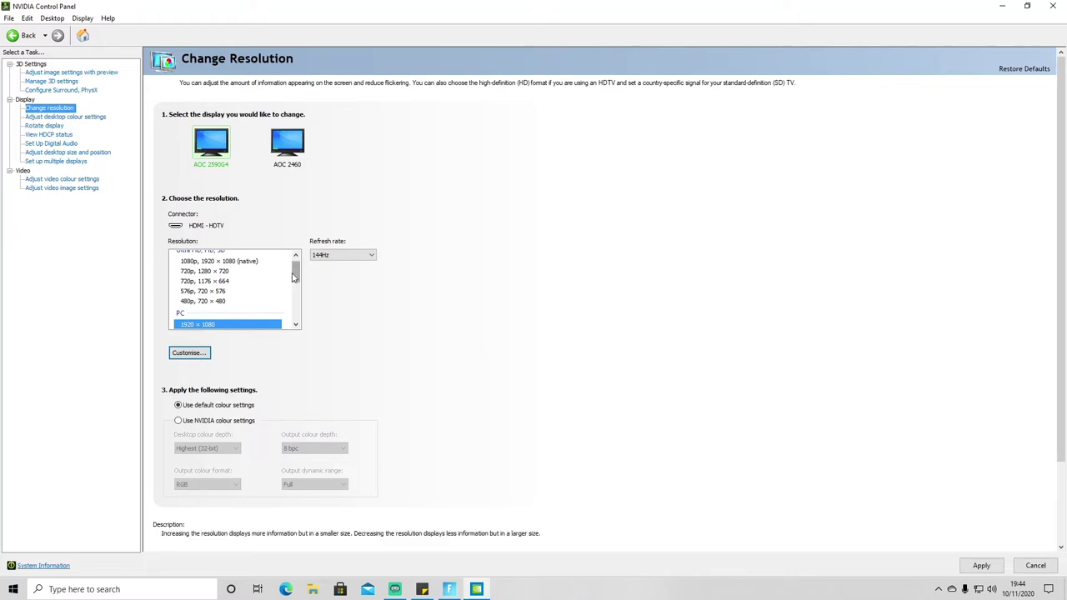
{"action": "scroll", "coordinate": [296, 274], "scroll_direction": "up", "scroll_amount": 1}
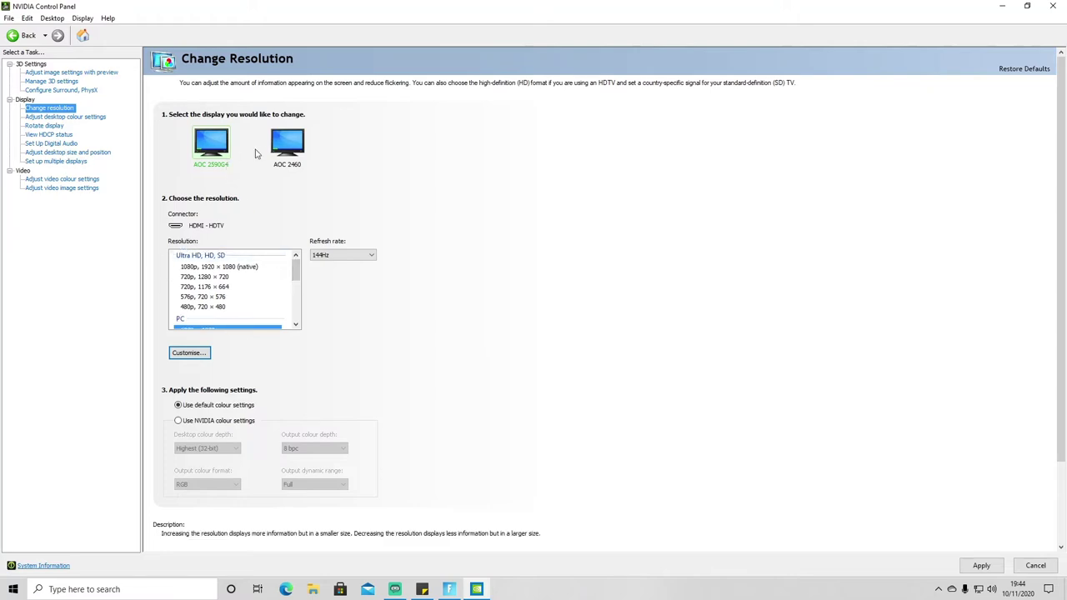
{"action": "mouse_move", "coordinate": [294, 281]}
{"action": "left_mouse_down"}
{"action": "mouse_move", "coordinate": [296, 299]}
{"action": "mouse_move", "coordinate": [298, 264]}
{"action": "mouse_move", "coordinate": [298, 273]}
{"action": "left_mouse_up"}
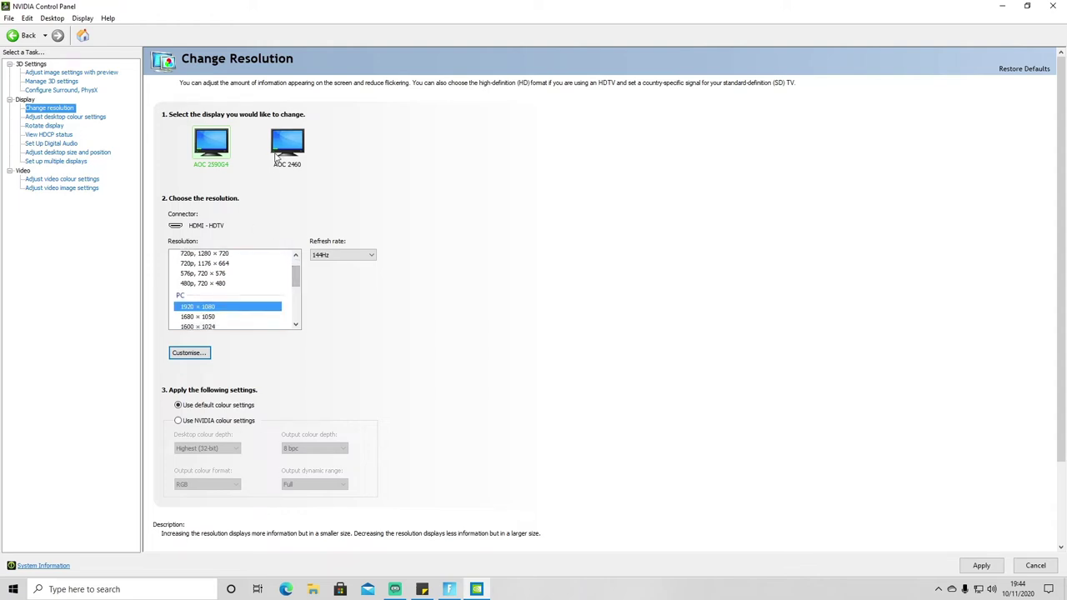
{"action": "left_click", "coordinate": [284, 146]}
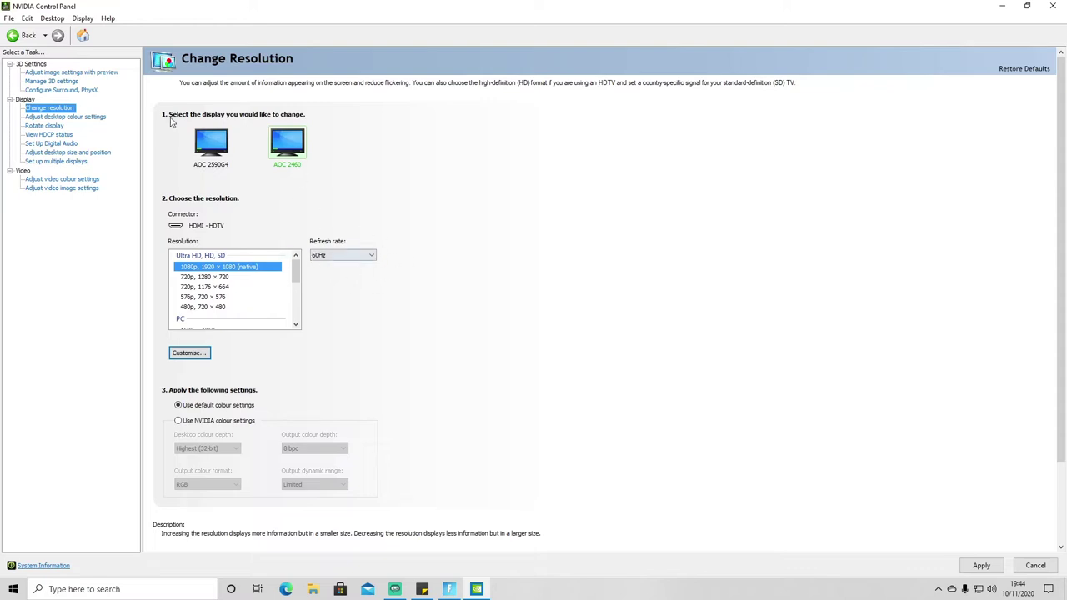
Step: Select the AOC 2590G4 display and choose the 1080p, 1920 × 1080 (native) resolution under Ultra HD, HD, SD
{"action": "left_click", "coordinate": [215, 152]}
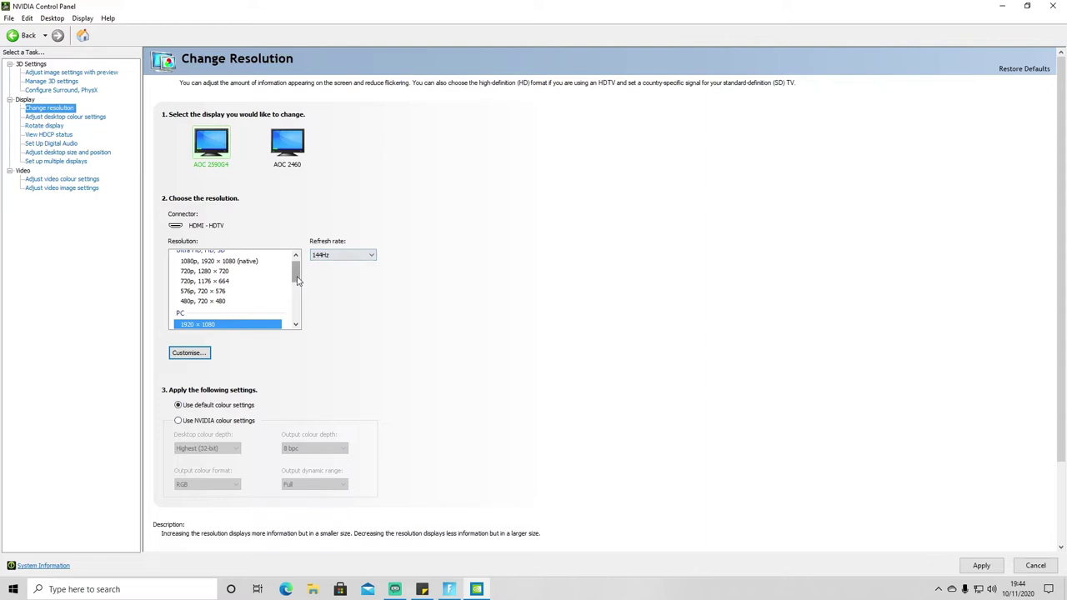
{"action": "scroll", "coordinate": [294, 280], "scroll_direction": "down", "scroll_amount": 2}
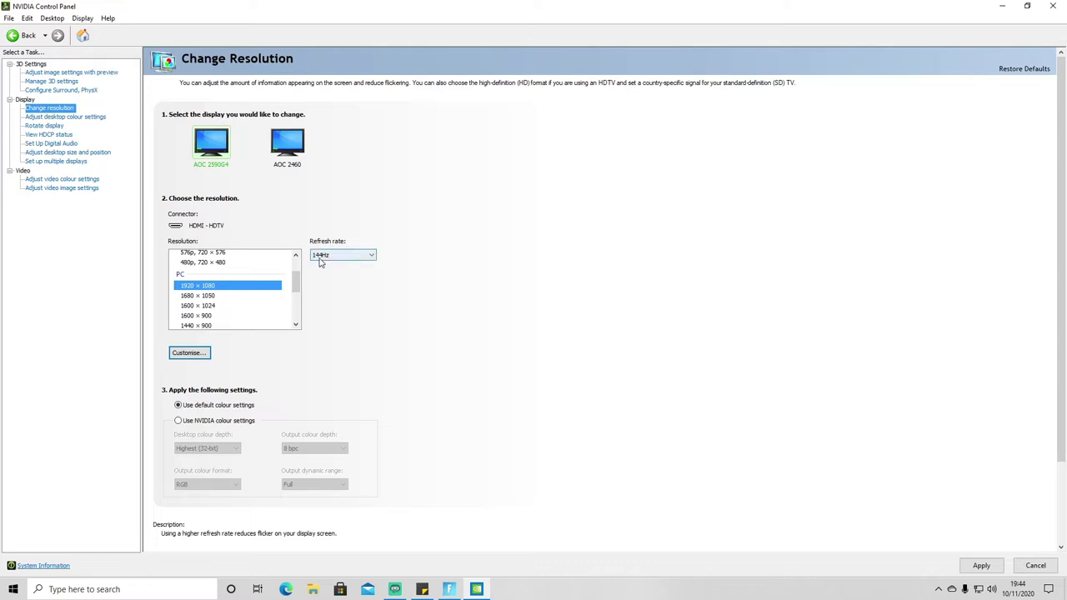
{"action": "scroll", "coordinate": [298, 275], "scroll_direction": "up", "scroll_amount": 2}
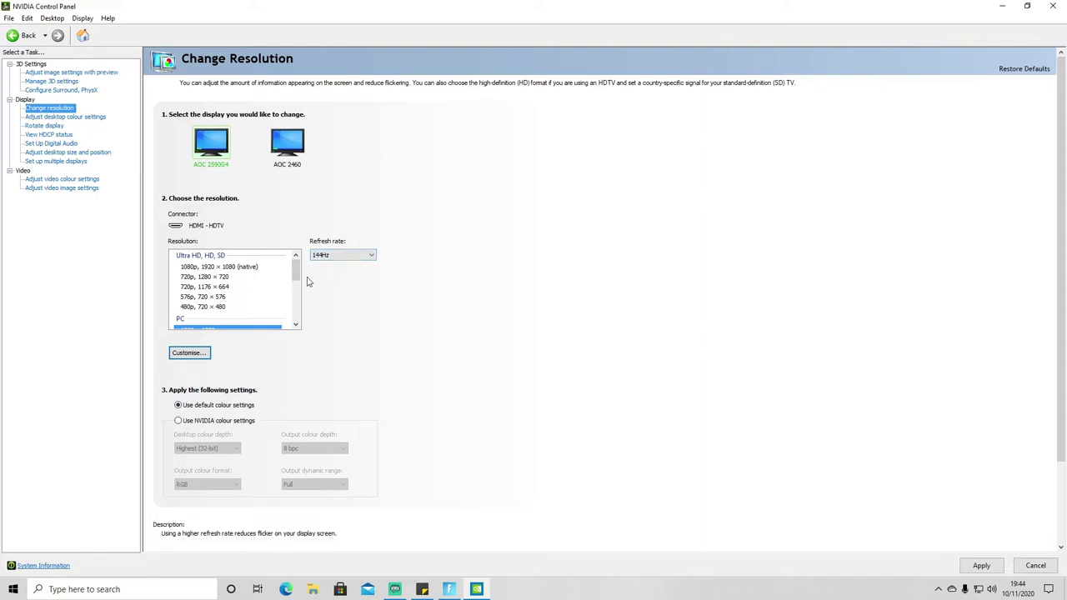
{"action": "scroll", "coordinate": [294, 279], "scroll_direction": "down", "scroll_amount": 1}
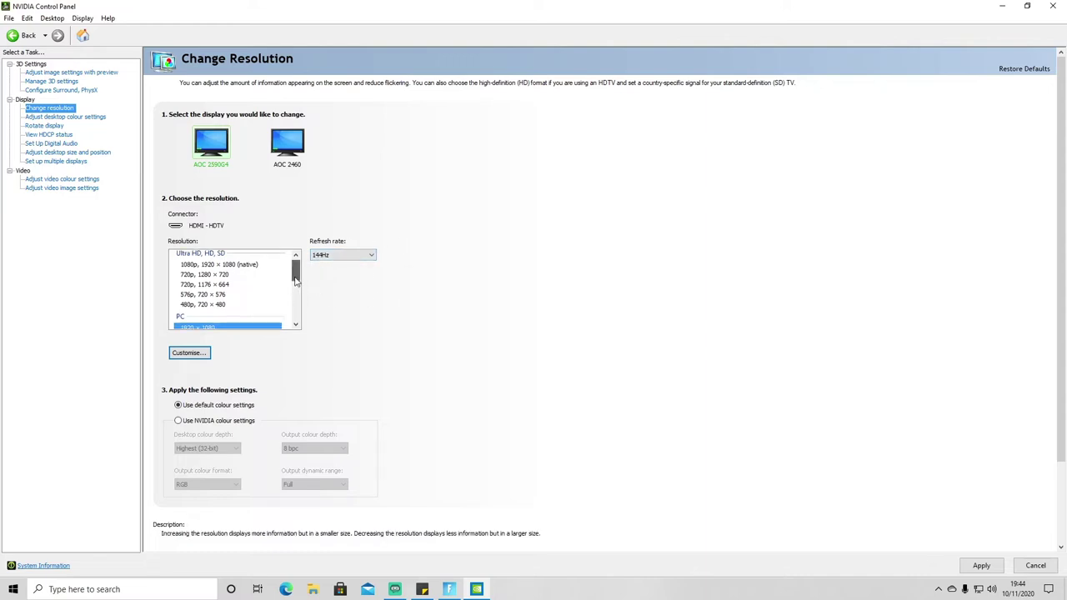
{"action": "left_click", "coordinate": [241, 266]}
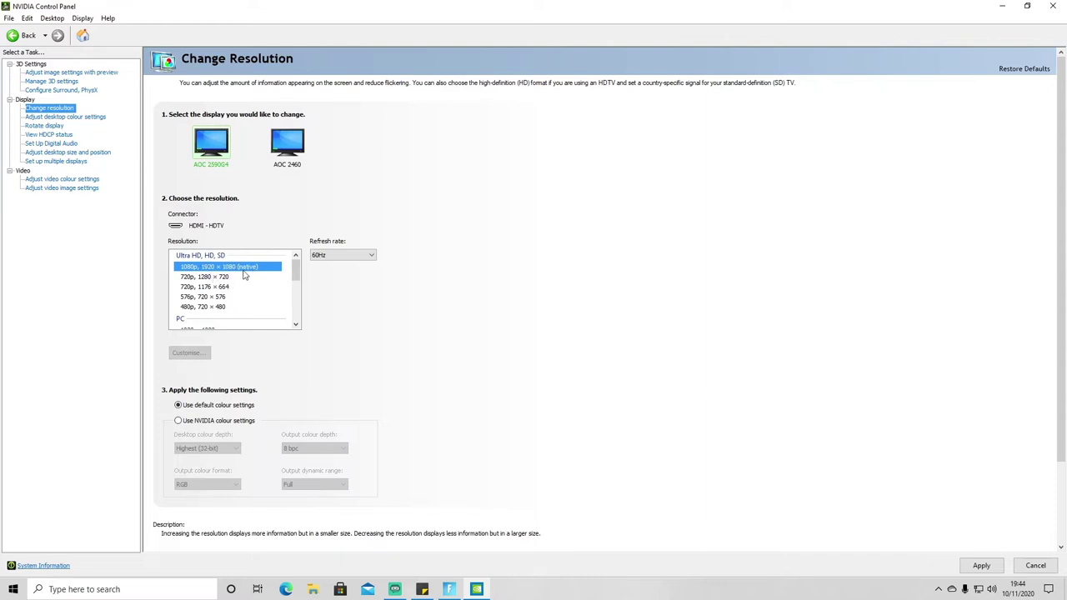
Step: Review the refresh rates offered for the AOC 2590G4 at 1080p, 1920 × 1080 (native), keeping 60Hz
{"action": "left_click", "coordinate": [341, 255]}
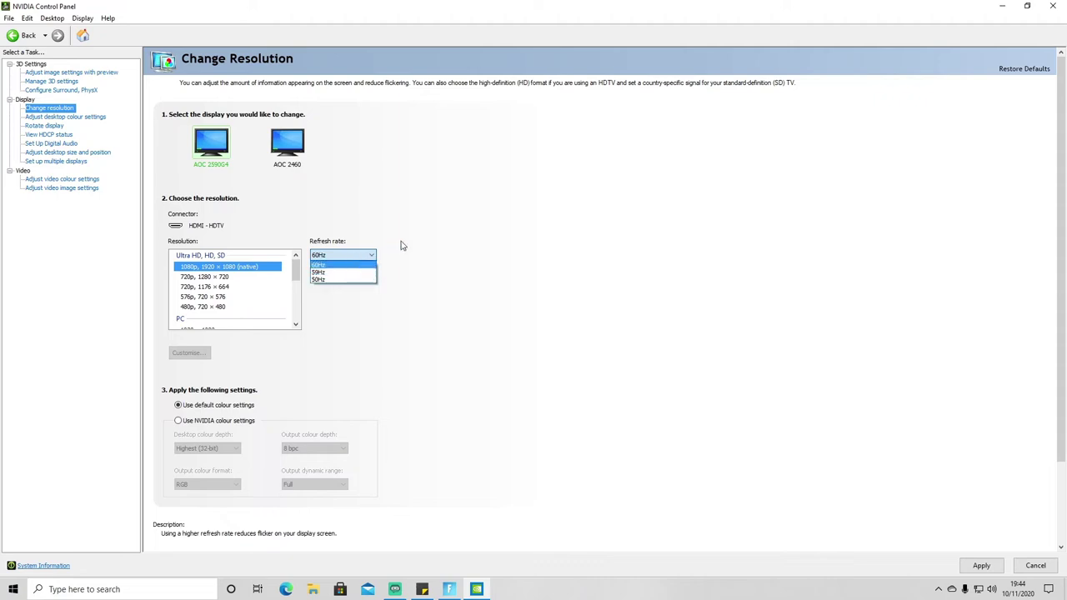
{"action": "left_click", "coordinate": [342, 257]}
{"action": "left_click", "coordinate": [336, 262]}
{"action": "left_click", "coordinate": [294, 279]}
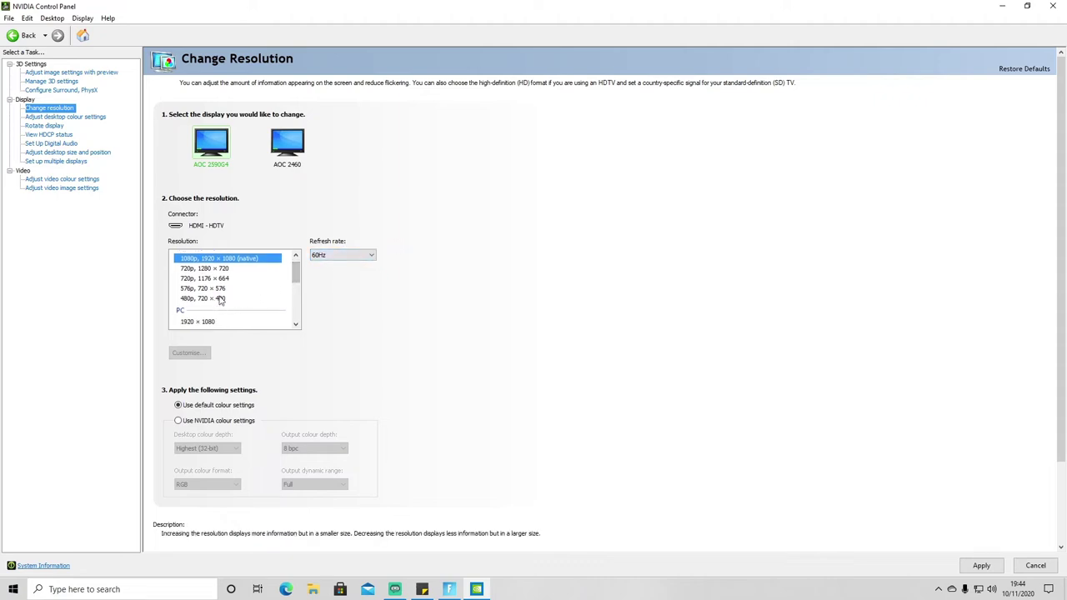
Step: Choose the 1920 × 1080 resolution under PC with a 144Hz refresh rate for the AOC 2590G4
{"action": "scroll", "coordinate": [214, 285], "scroll_direction": "down", "scroll_amount": 1}
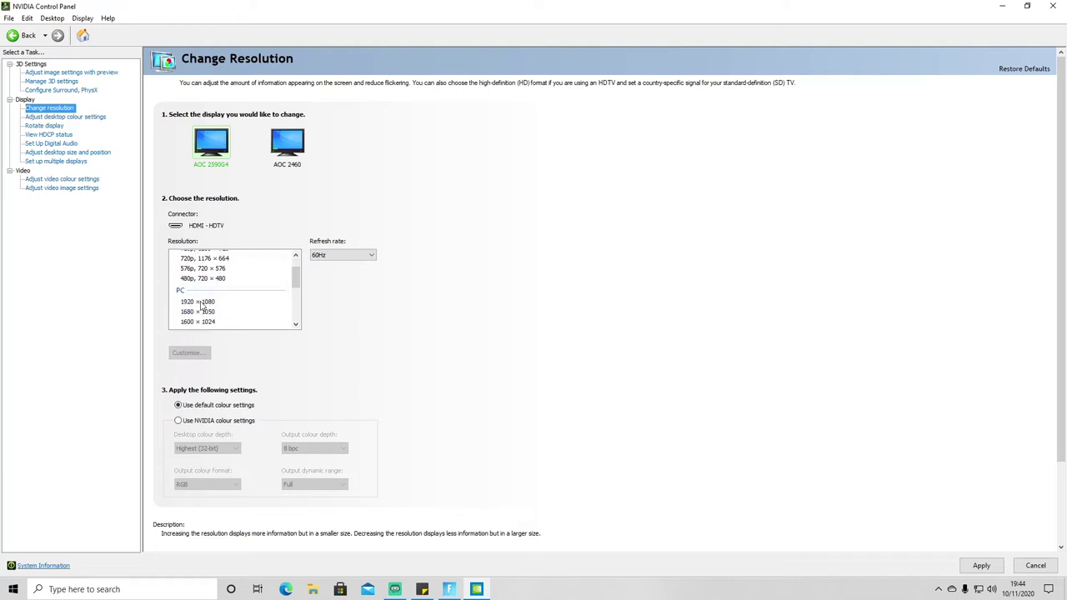
{"action": "left_click", "coordinate": [201, 302]}
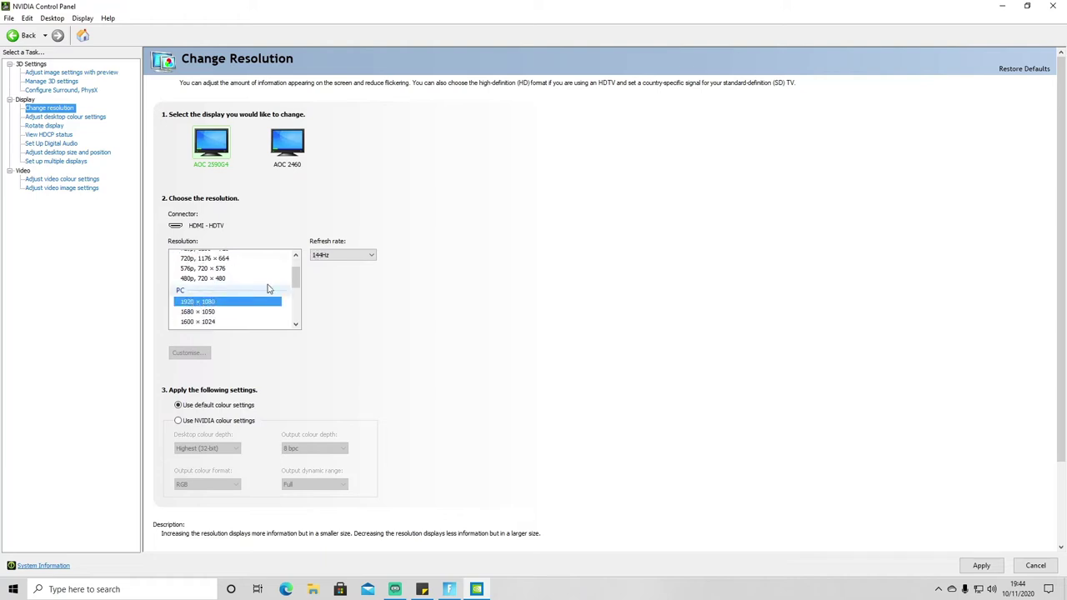
{"action": "left_click", "coordinate": [328, 256]}
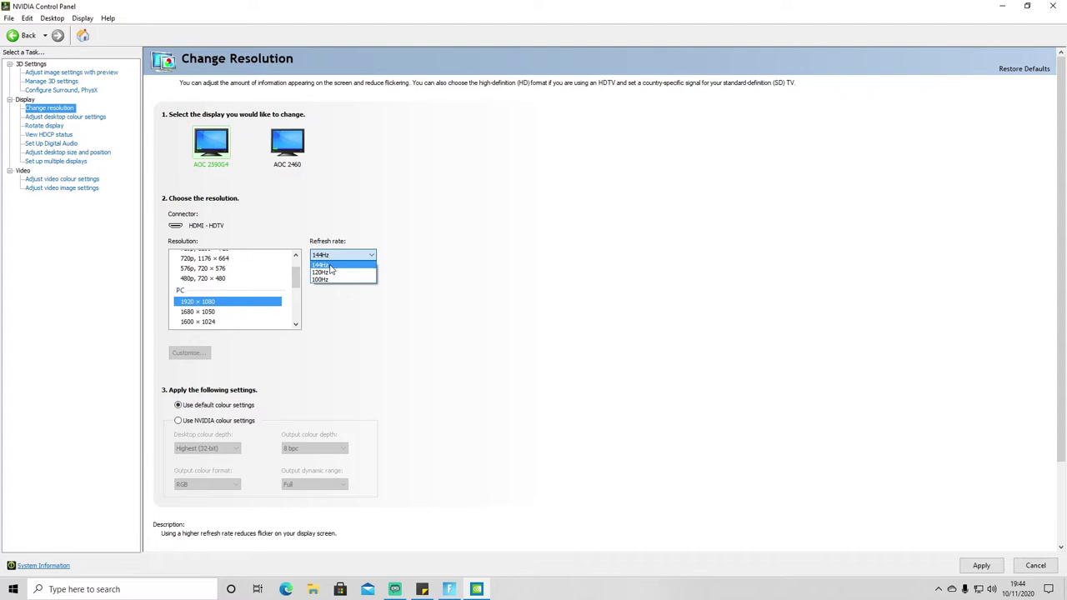
{"action": "left_click", "coordinate": [331, 266]}
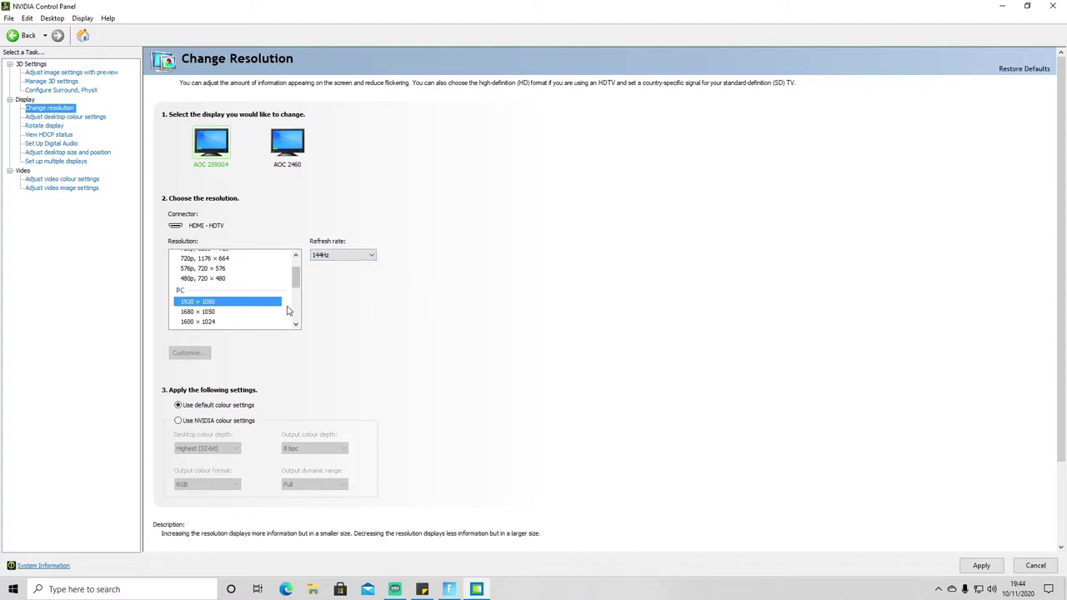
{"action": "scroll", "coordinate": [293, 291], "scroll_direction": "up", "scroll_amount": 1}
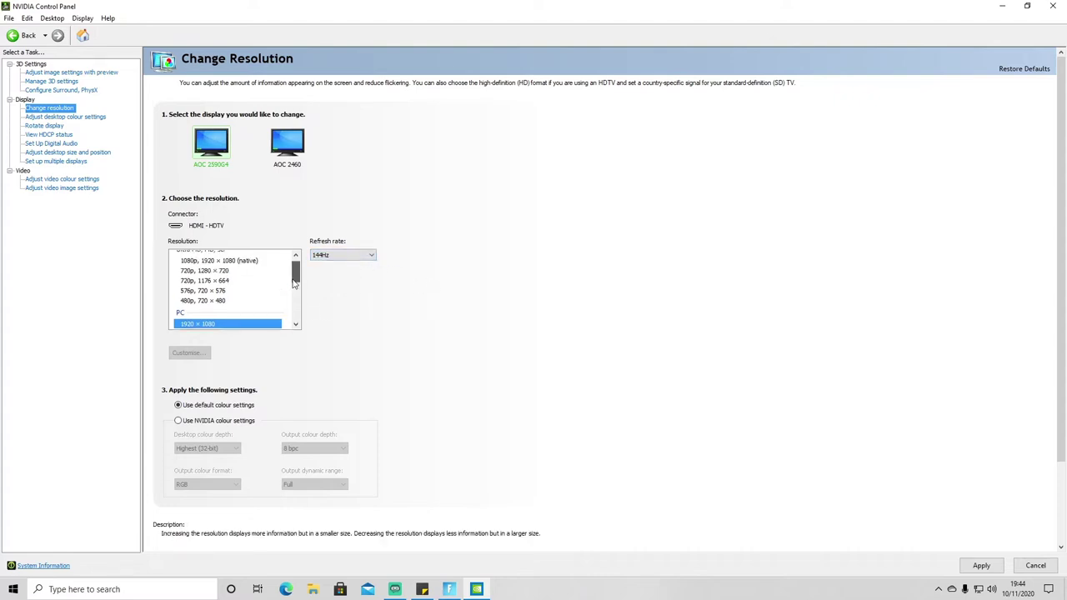
Step: Cancel the Change Resolution edits without applying them and close NVIDIA Control Panel
{"action": "left_click", "coordinate": [1031, 567]}
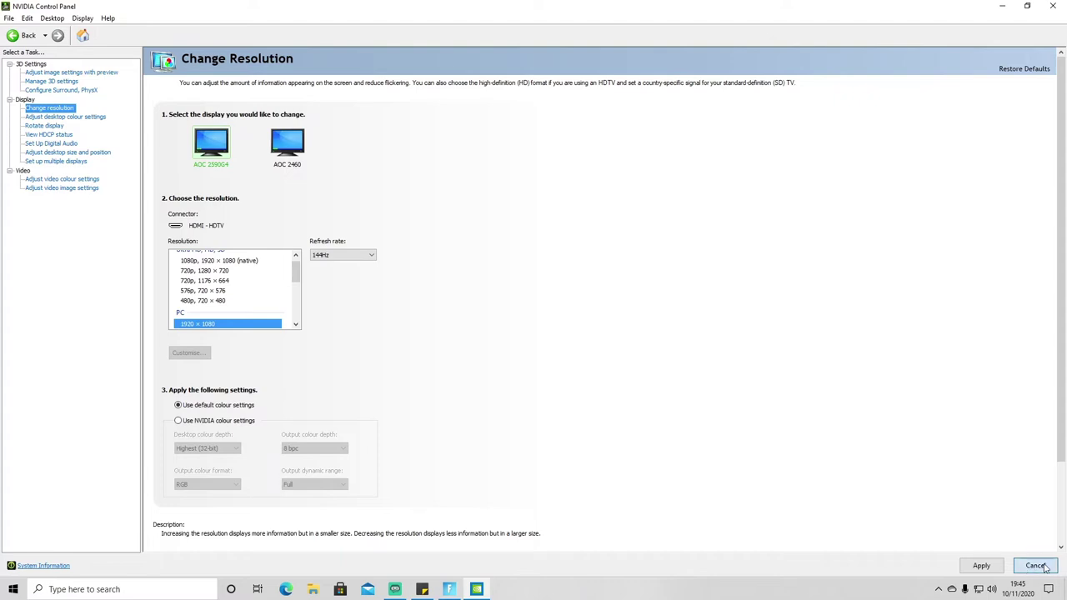
{"action": "left_click", "coordinate": [1042, 568]}
{"action": "left_click", "coordinate": [1052, 5]}
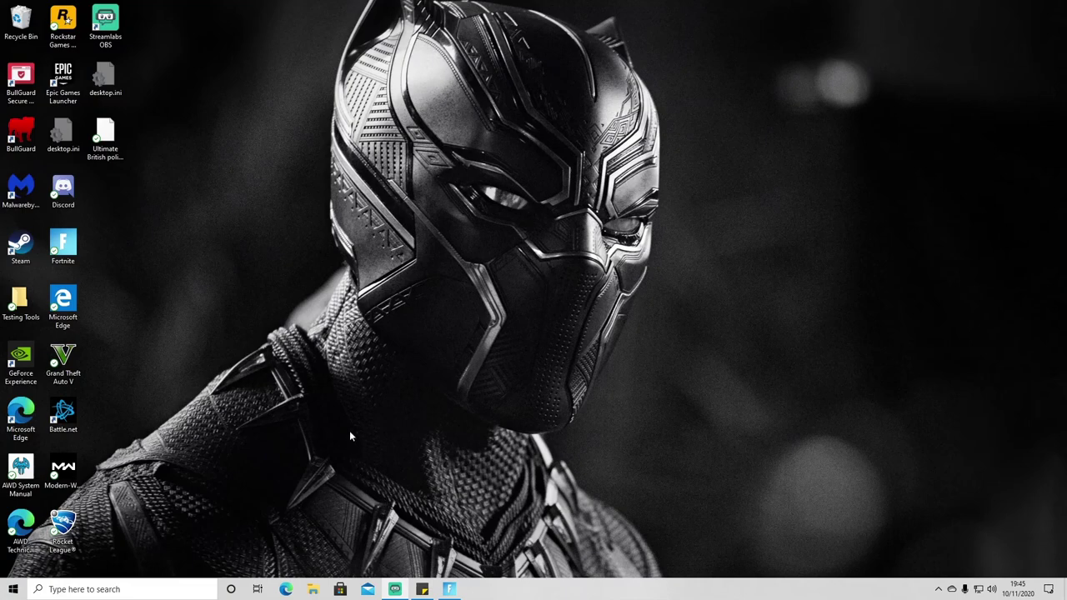
Step: Switch to Fortnite, open its video settings and set Window Mode to Fullscreen
{"action": "left_click", "coordinate": [450, 589]}
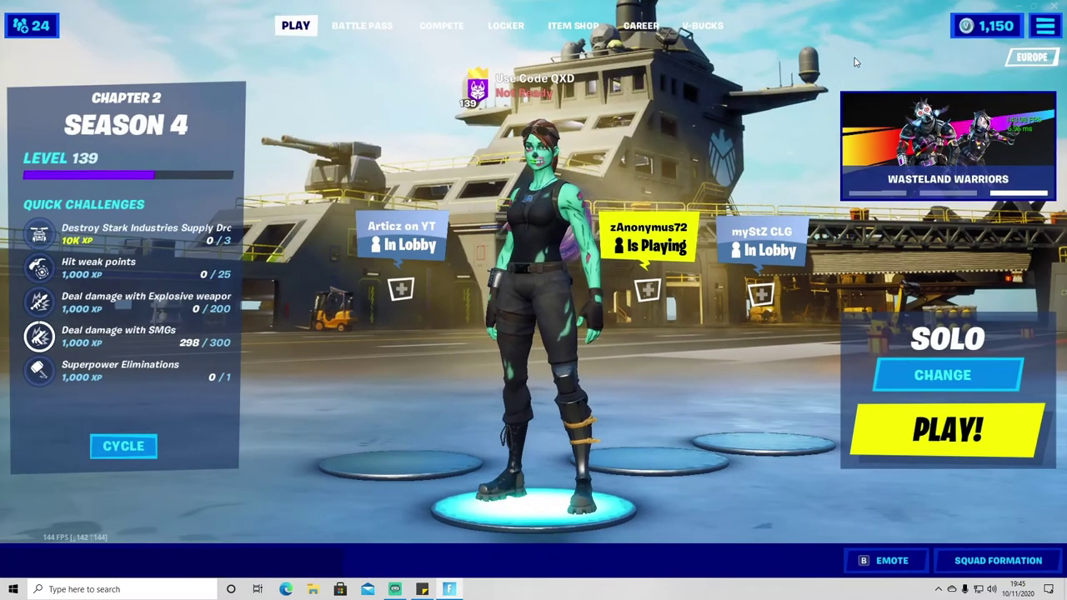
{"action": "left_click", "coordinate": [1045, 26]}
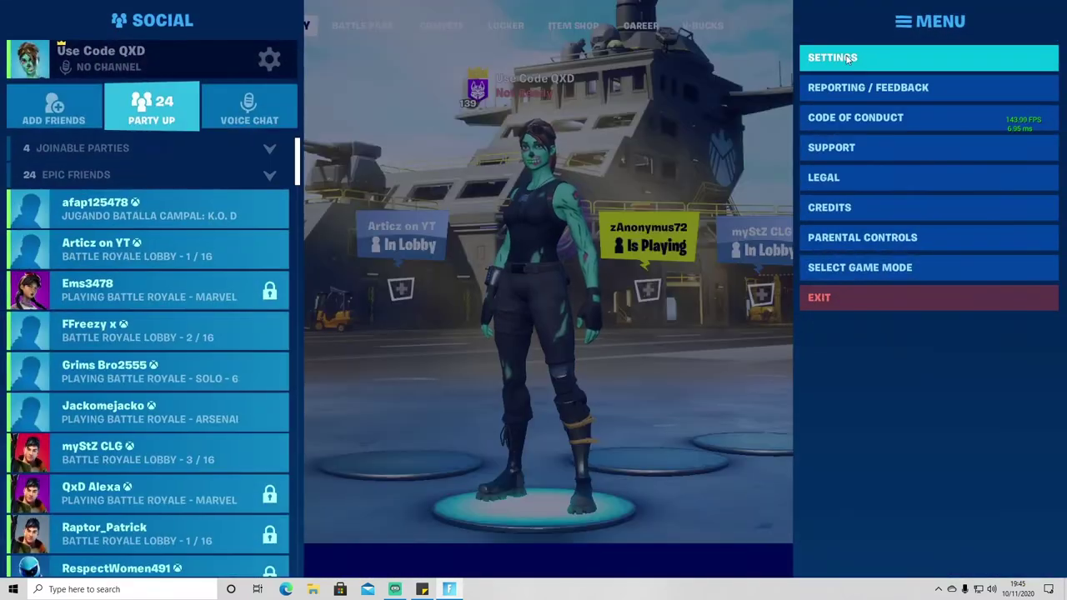
{"action": "left_click", "coordinate": [849, 58]}
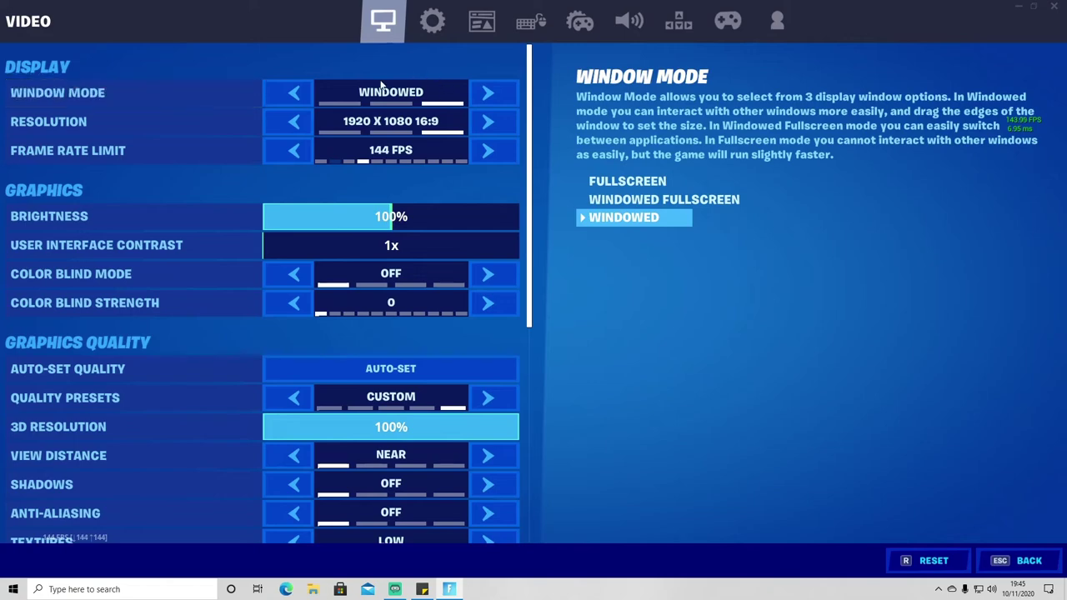
{"action": "left_click", "coordinate": [433, 23]}
{"action": "left_click", "coordinate": [385, 25]}
{"action": "left_click", "coordinate": [294, 95]}
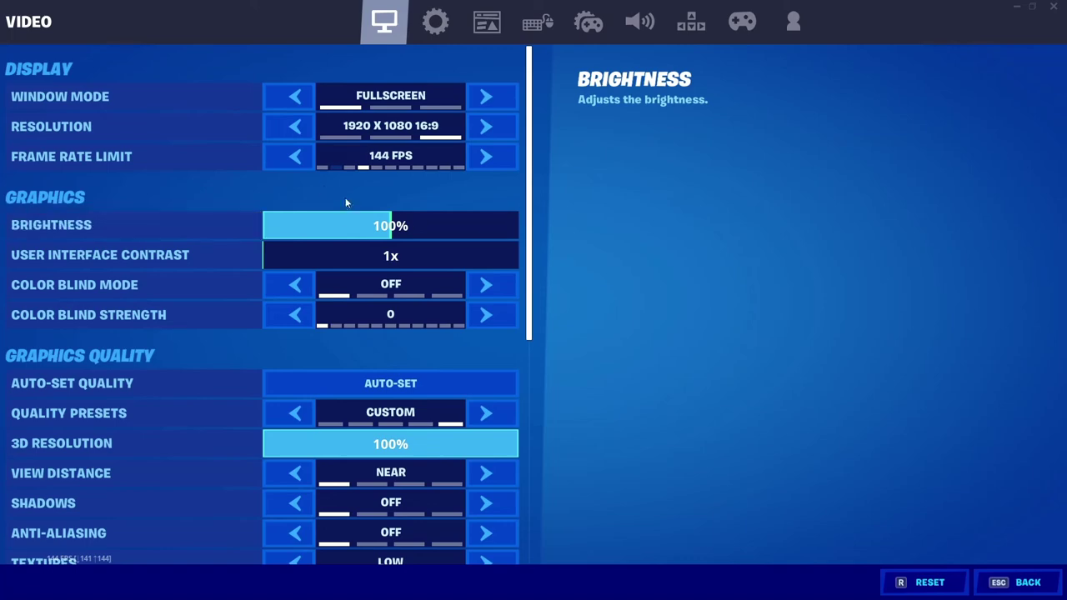
Step: Review the Graphics and Graphics Quality options in the video settings, from Brightness down to Post Processing
{"action": "scroll", "coordinate": [440, 242], "scroll_direction": "down", "scroll_amount": 1}
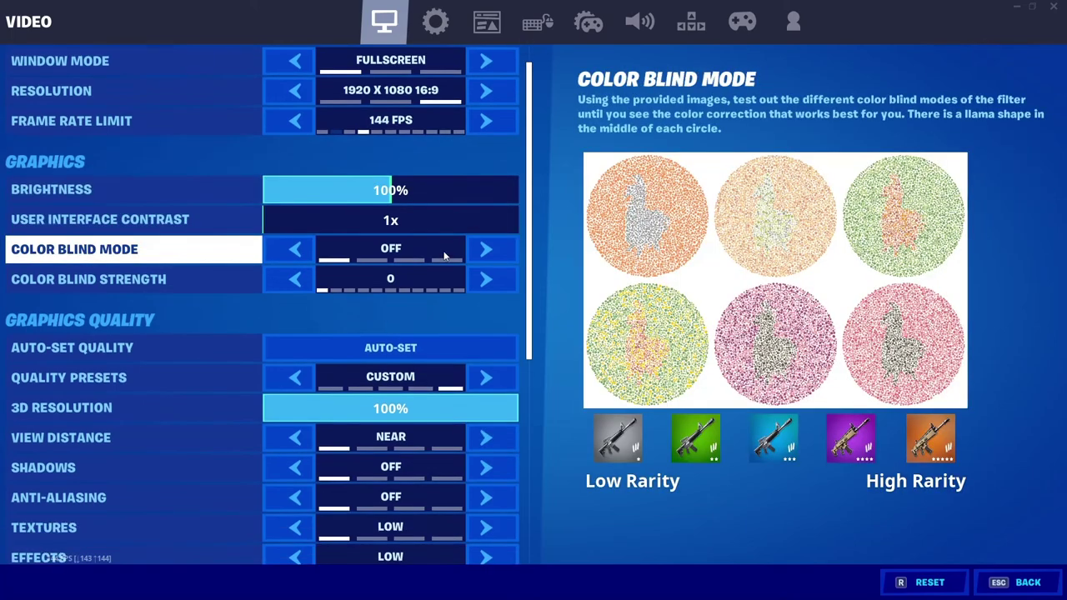
{"action": "scroll", "coordinate": [445, 261], "scroll_direction": "down", "scroll_amount": 1}
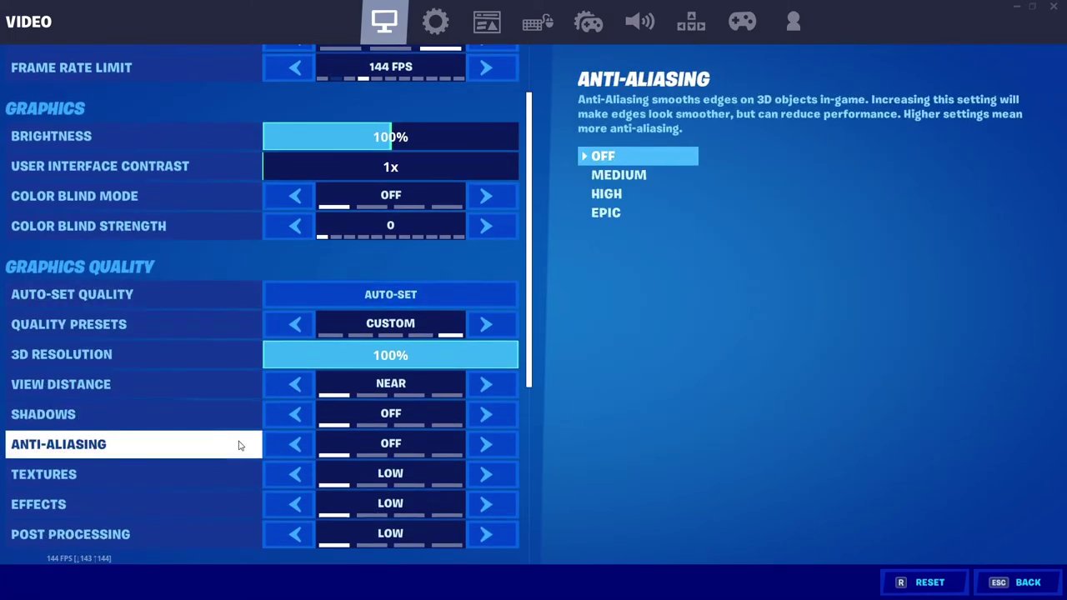
{"action": "scroll", "coordinate": [367, 275], "scroll_direction": "down", "scroll_amount": 1}
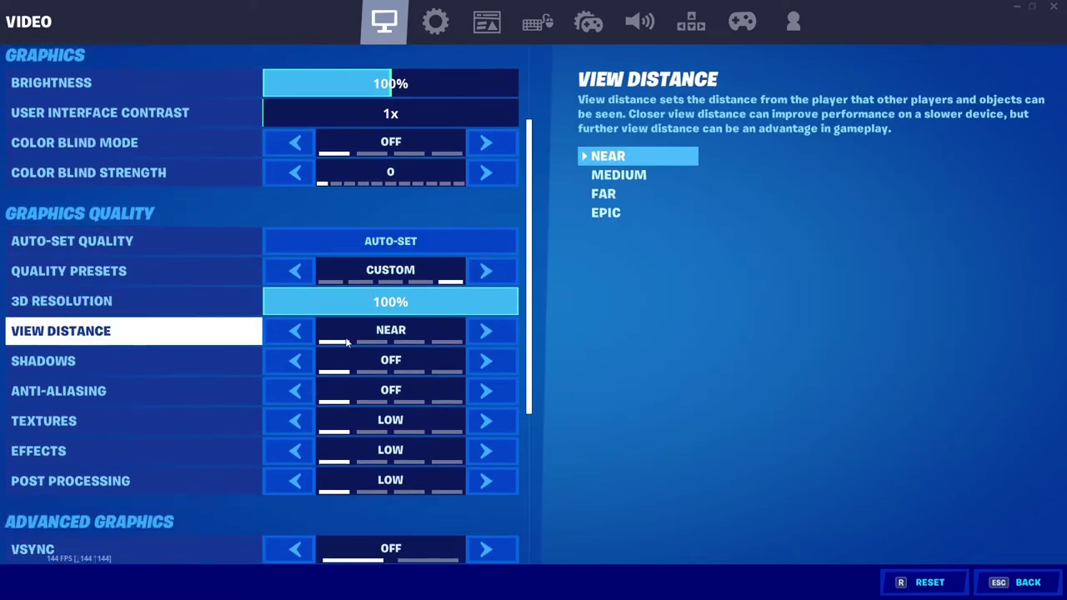
{"action": "scroll", "coordinate": [351, 338], "scroll_direction": "down", "scroll_amount": 1}
{"action": "scroll", "coordinate": [356, 338], "scroll_direction": "down", "scroll_amount": 1}
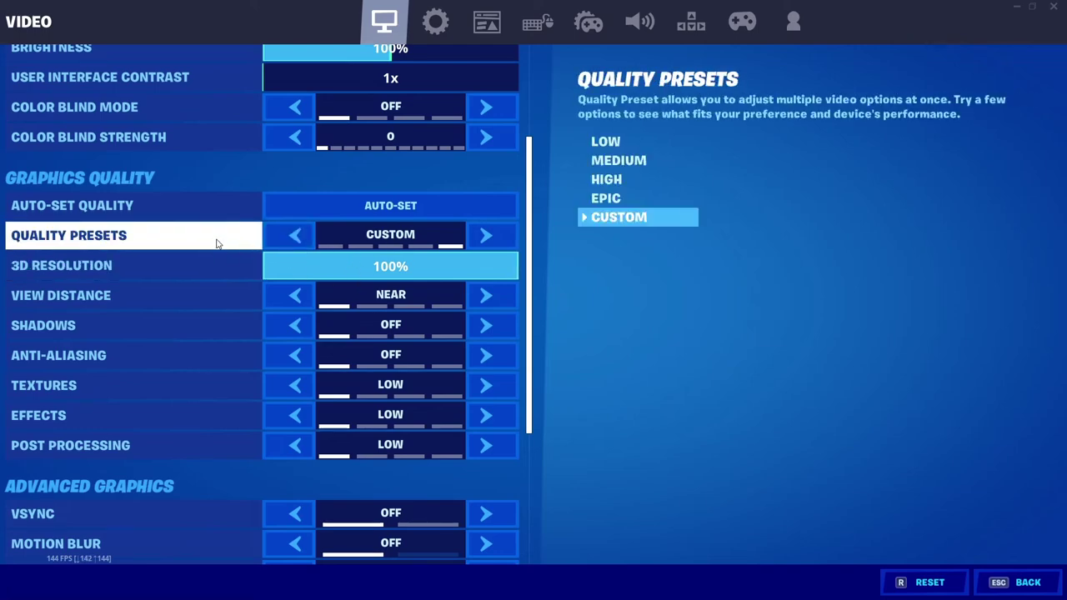
{"action": "scroll", "coordinate": [454, 244], "scroll_direction": "down", "scroll_amount": 1}
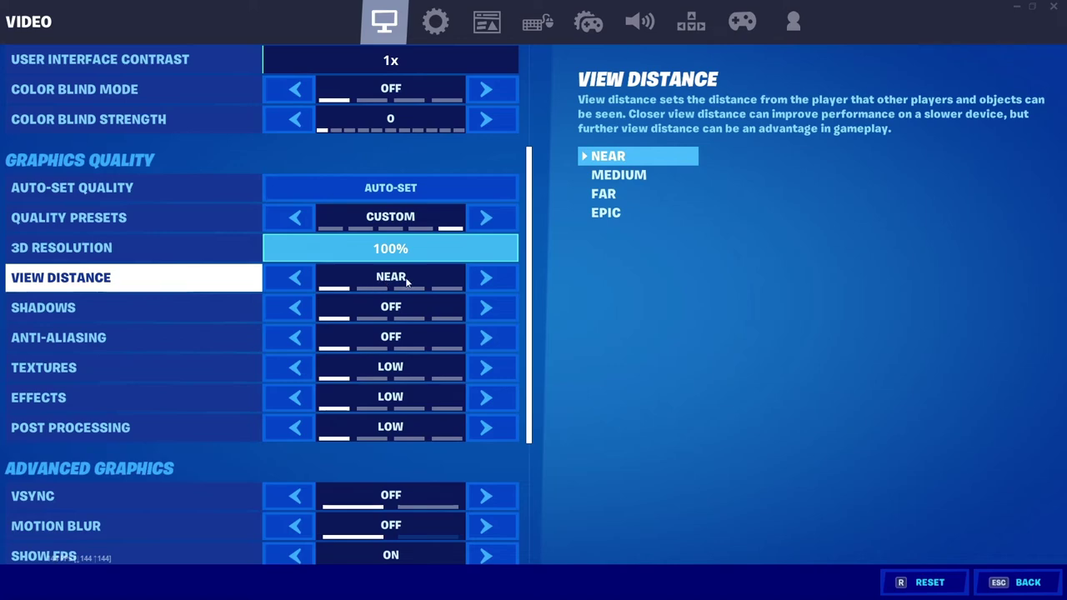
{"action": "scroll", "coordinate": [347, 294], "scroll_direction": "down", "scroll_amount": 1}
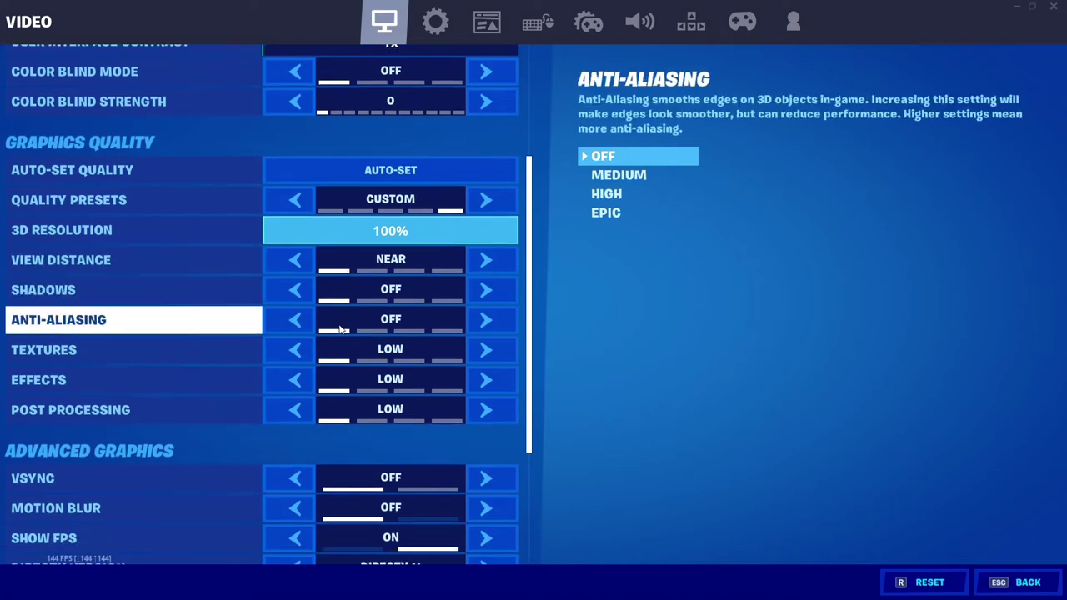
{"action": "scroll", "coordinate": [340, 329], "scroll_direction": "down", "scroll_amount": 2}
{"action": "scroll", "coordinate": [343, 342], "scroll_direction": "down", "scroll_amount": 1}
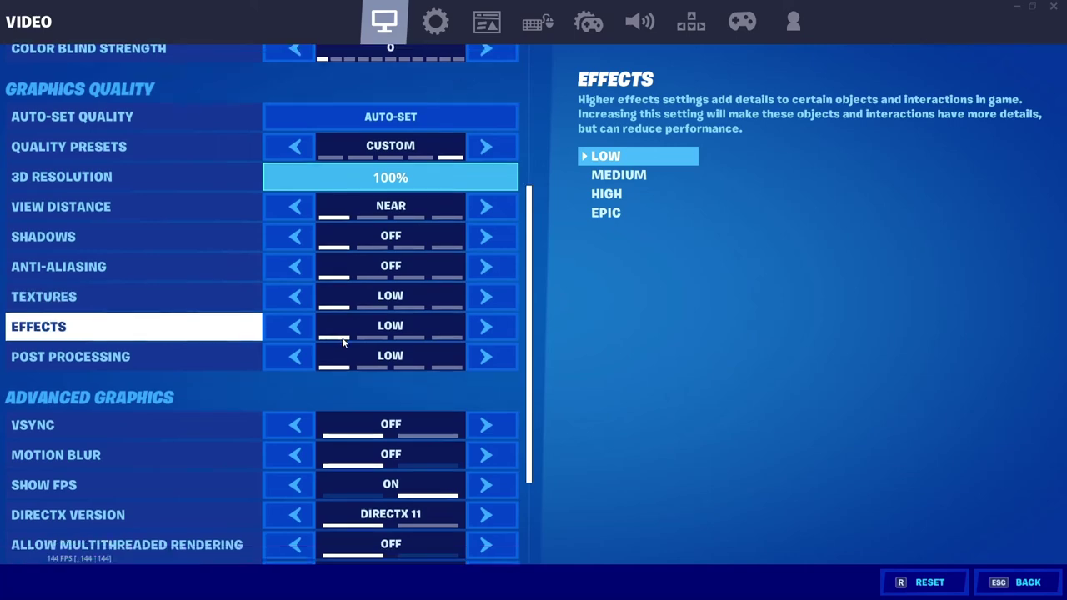
{"action": "scroll", "coordinate": [342, 343], "scroll_direction": "down", "scroll_amount": 1}
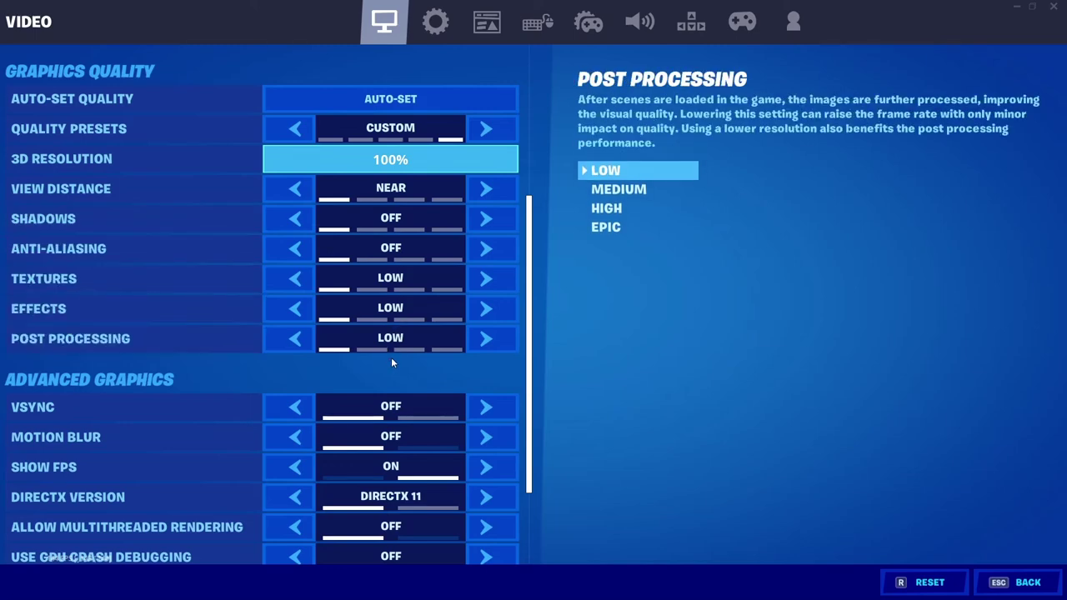
Step: Examine VSync, Motion Blur and the other Advanced Graphics options, and return to the lobby
{"action": "scroll", "coordinate": [386, 340], "scroll_direction": "down", "scroll_amount": 3}
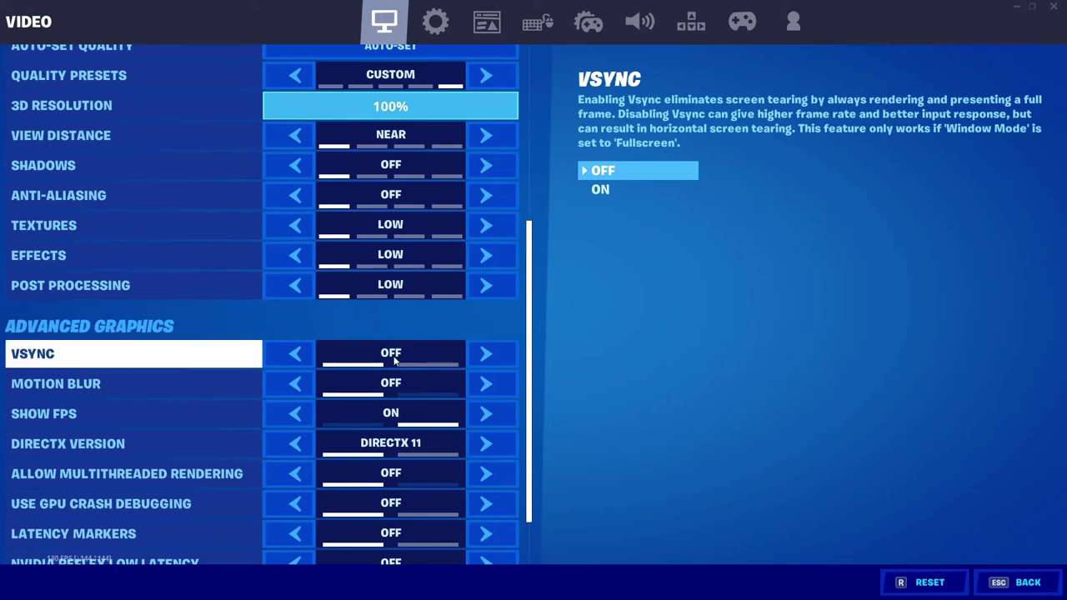
{"action": "scroll", "coordinate": [400, 391], "scroll_direction": "down", "scroll_amount": 1}
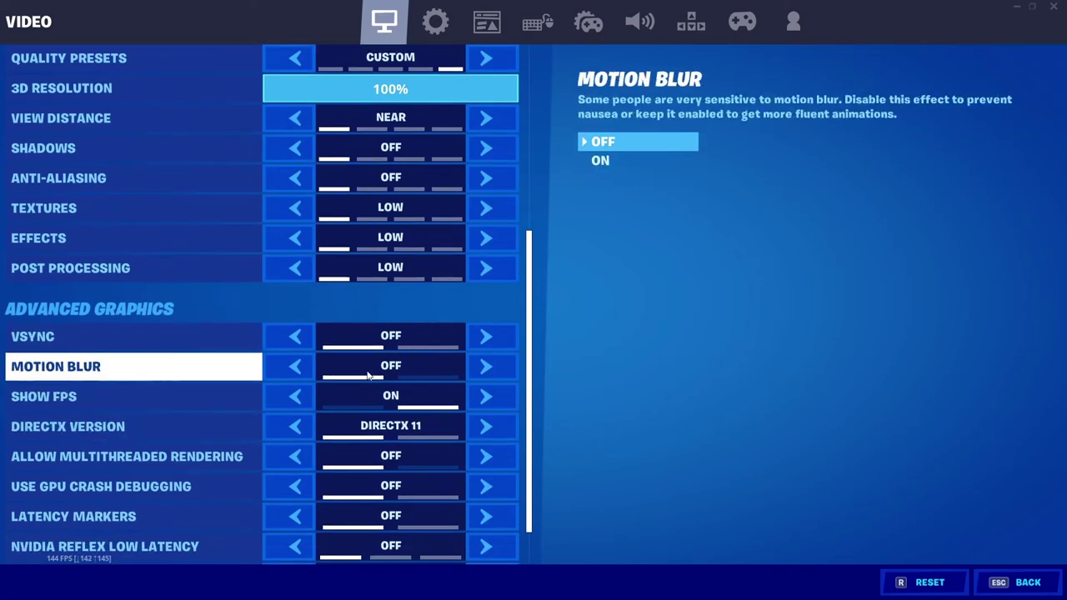
{"action": "scroll", "coordinate": [381, 376], "scroll_direction": "down", "scroll_amount": 1}
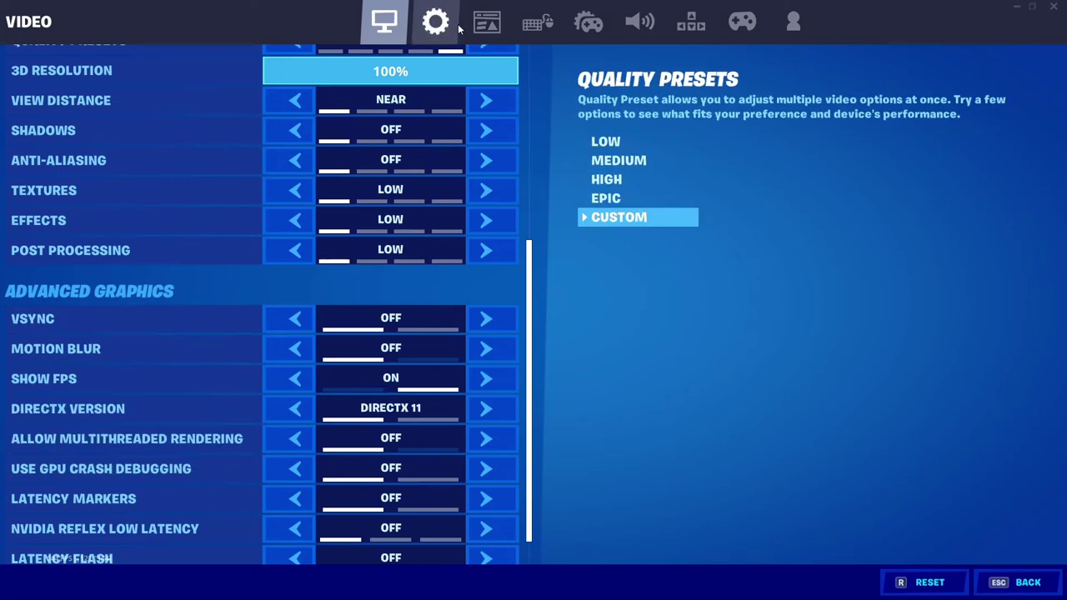
{"action": "left_click", "coordinate": [1021, 582]}
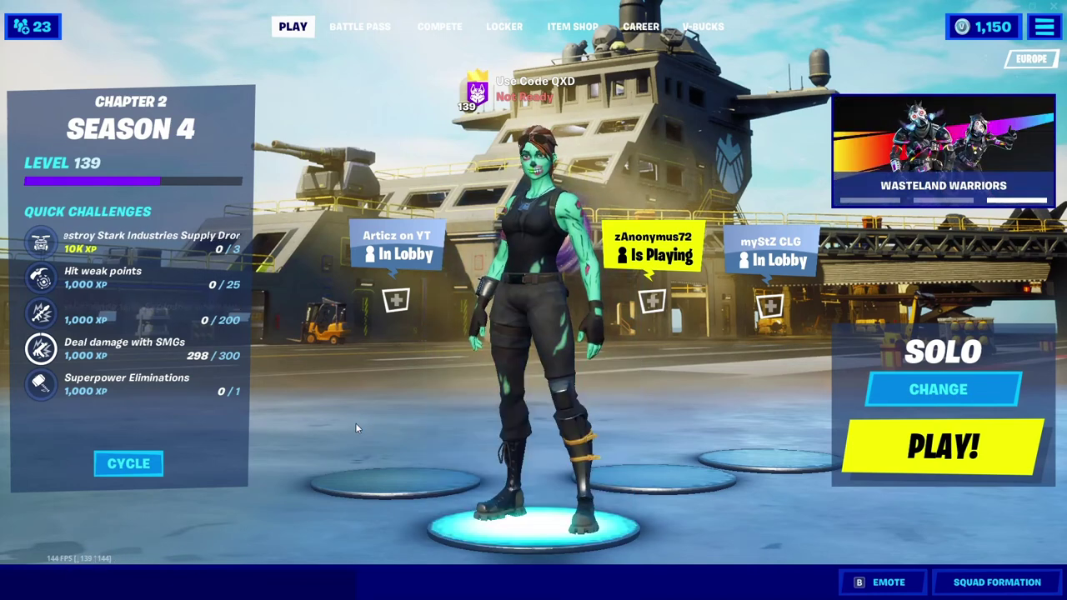
Step: Reopen the video settings and examine the DirectX Version and remaining Advanced Graphics options
{"action": "left_click", "coordinate": [1044, 26]}
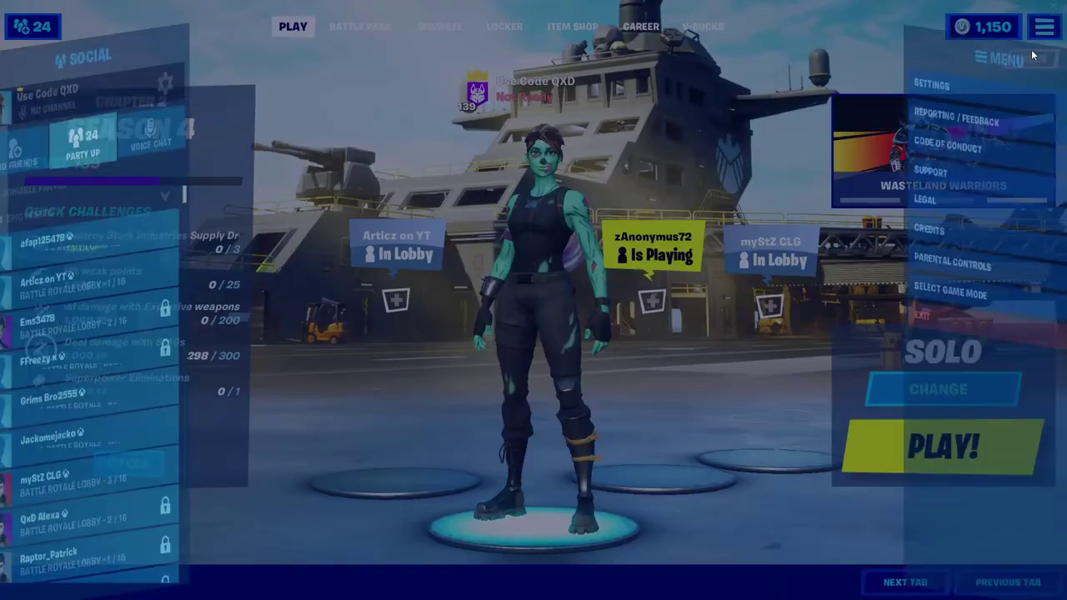
{"action": "left_click", "coordinate": [872, 66]}
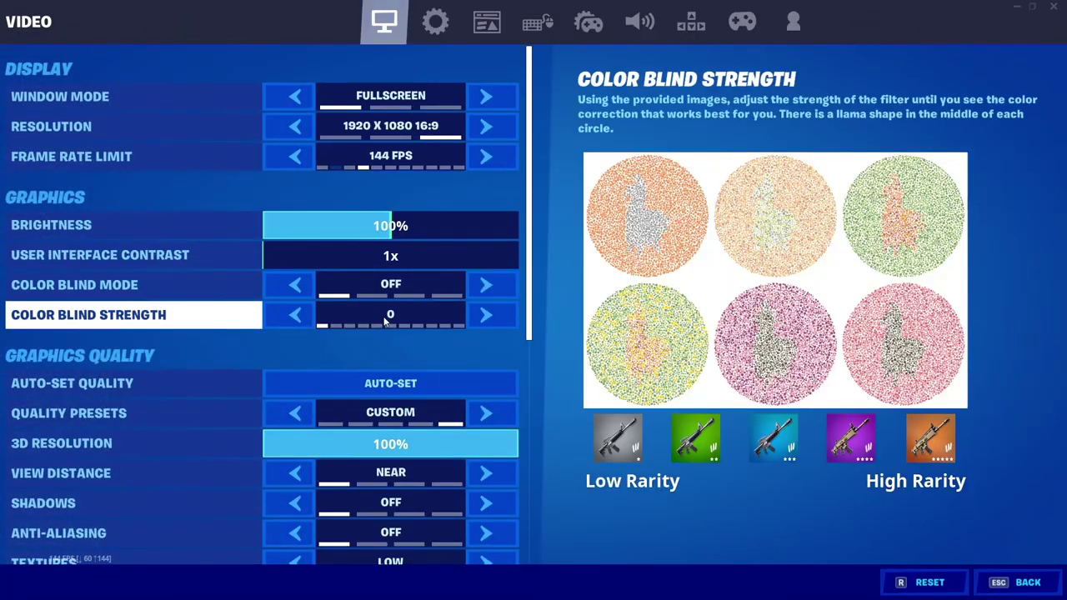
{"action": "scroll", "coordinate": [404, 357], "scroll_direction": "down", "scroll_amount": 4}
{"action": "scroll", "coordinate": [403, 358], "scroll_direction": "down", "scroll_amount": 4}
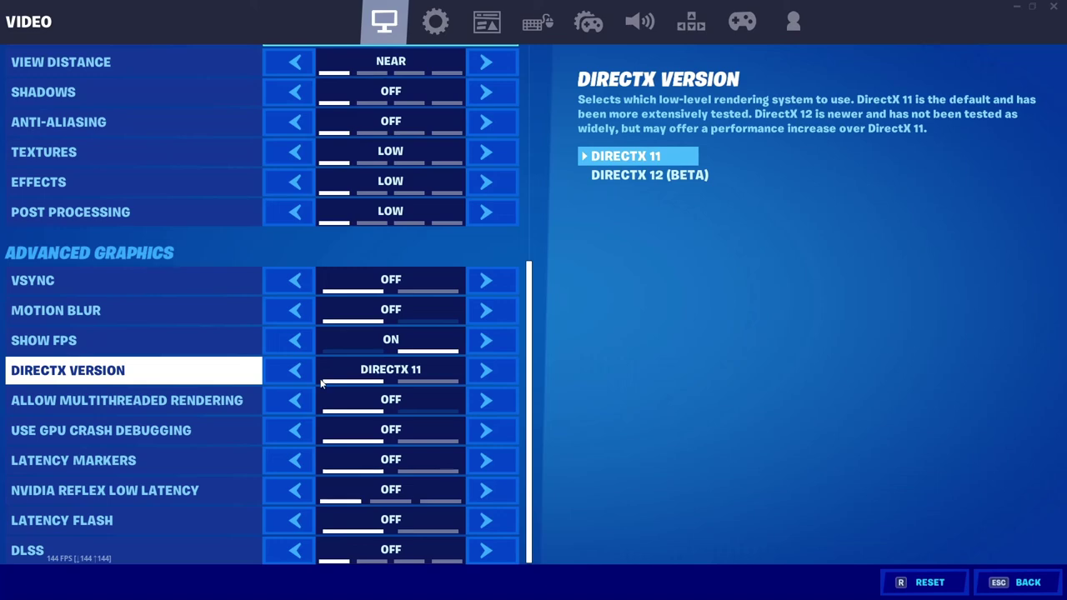
Step: Look through the Game, Game UI, keyboard and mouse, controller and Audio settings pages
{"action": "left_click", "coordinate": [450, 37]}
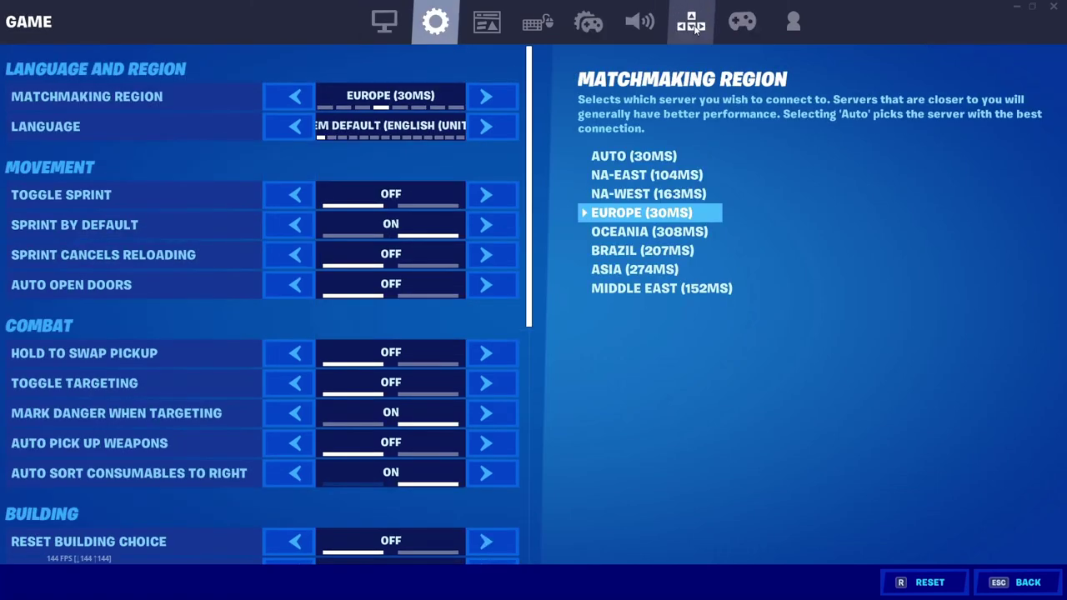
{"action": "left_click", "coordinate": [492, 25]}
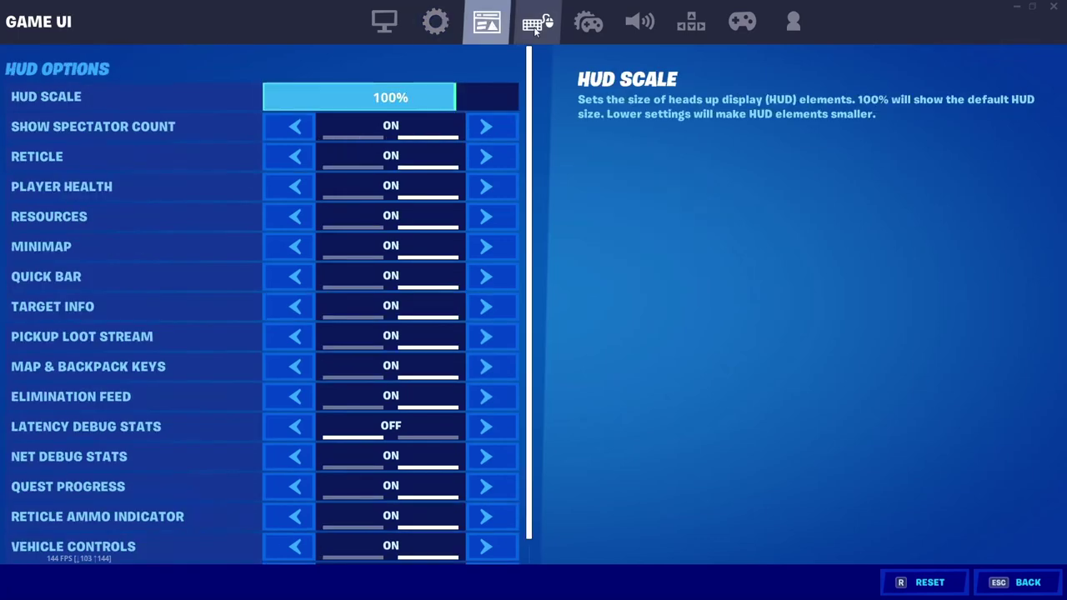
{"action": "left_click", "coordinate": [537, 25]}
{"action": "left_click", "coordinate": [589, 25]}
{"action": "left_click", "coordinate": [638, 25]}
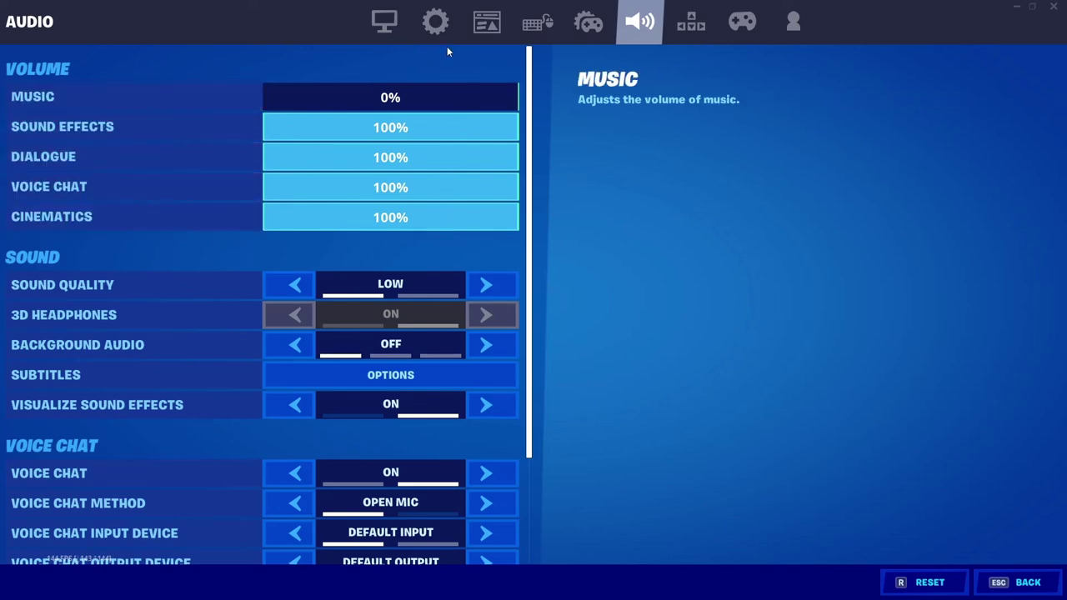
Step: Go back to the video settings, recheck the Graphics Quality options and leave for the lobby
{"action": "left_click", "coordinate": [384, 21]}
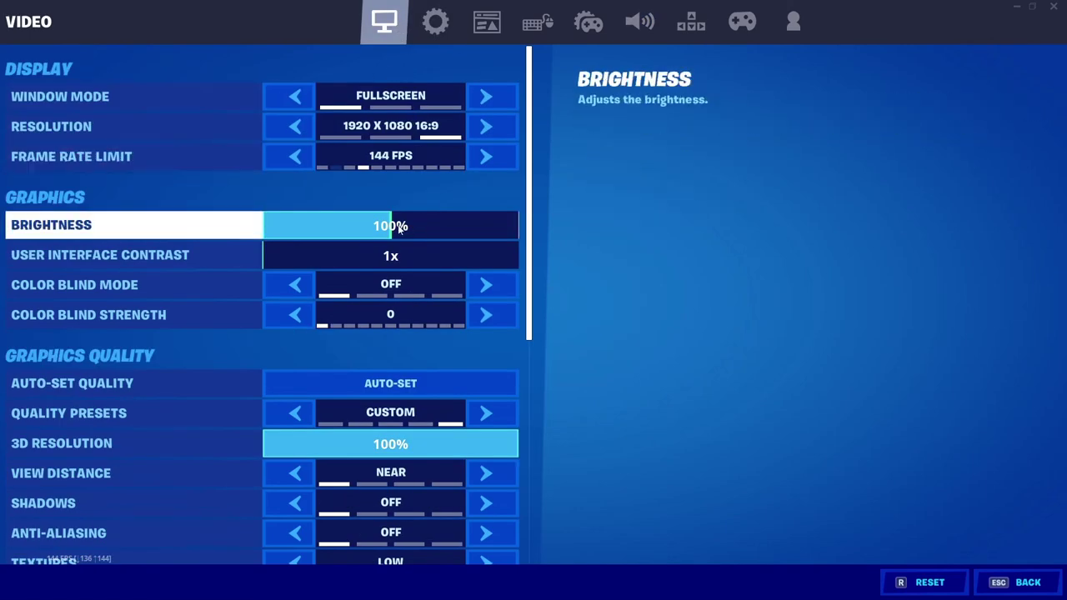
{"action": "scroll", "coordinate": [434, 270], "scroll_direction": "down", "scroll_amount": 4}
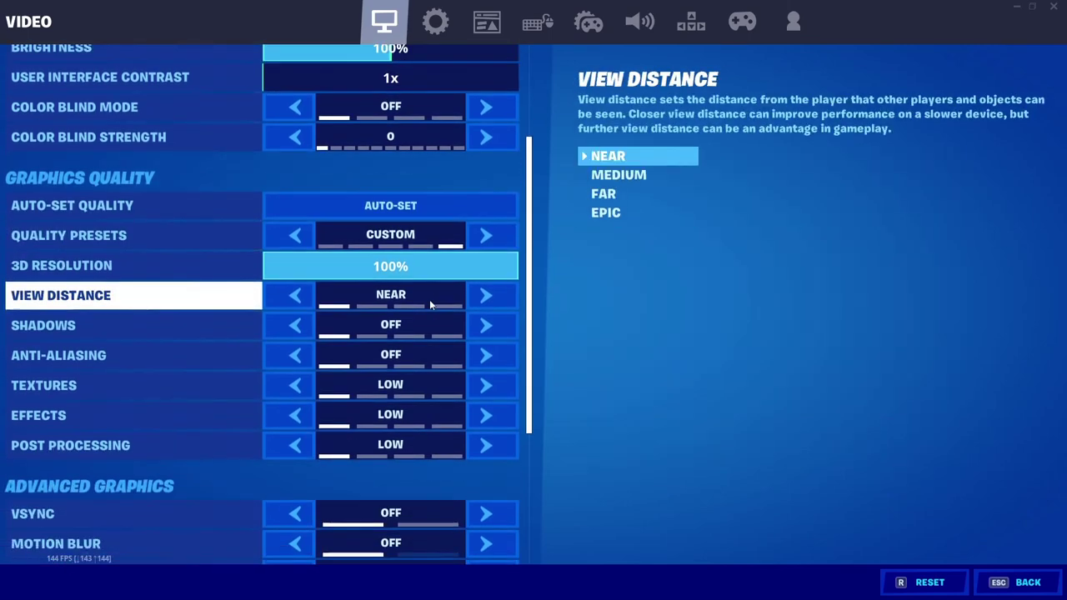
{"action": "scroll", "coordinate": [430, 299], "scroll_direction": "down", "scroll_amount": 1}
{"action": "scroll", "coordinate": [388, 329], "scroll_direction": "down", "scroll_amount": 1}
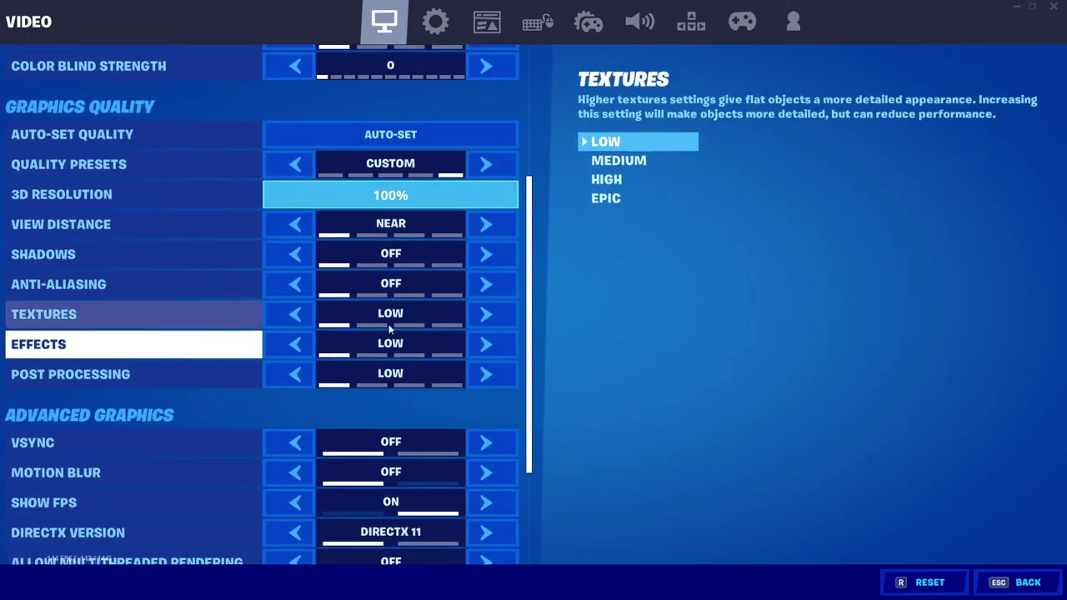
{"action": "scroll", "coordinate": [400, 317], "scroll_direction": "down", "scroll_amount": 1}
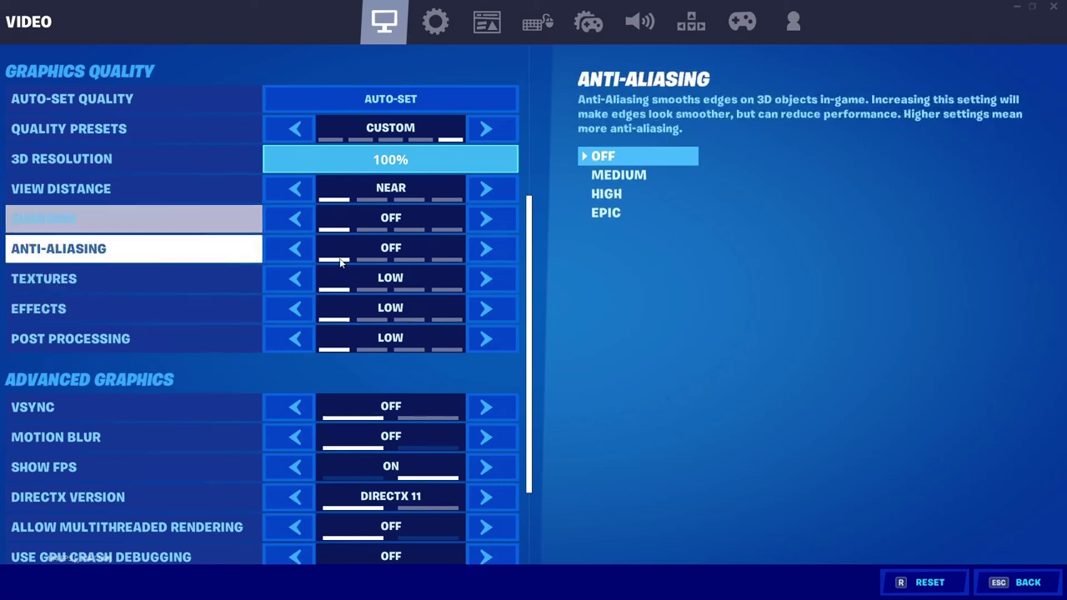
{"action": "scroll", "coordinate": [391, 342], "scroll_direction": "down", "scroll_amount": 2}
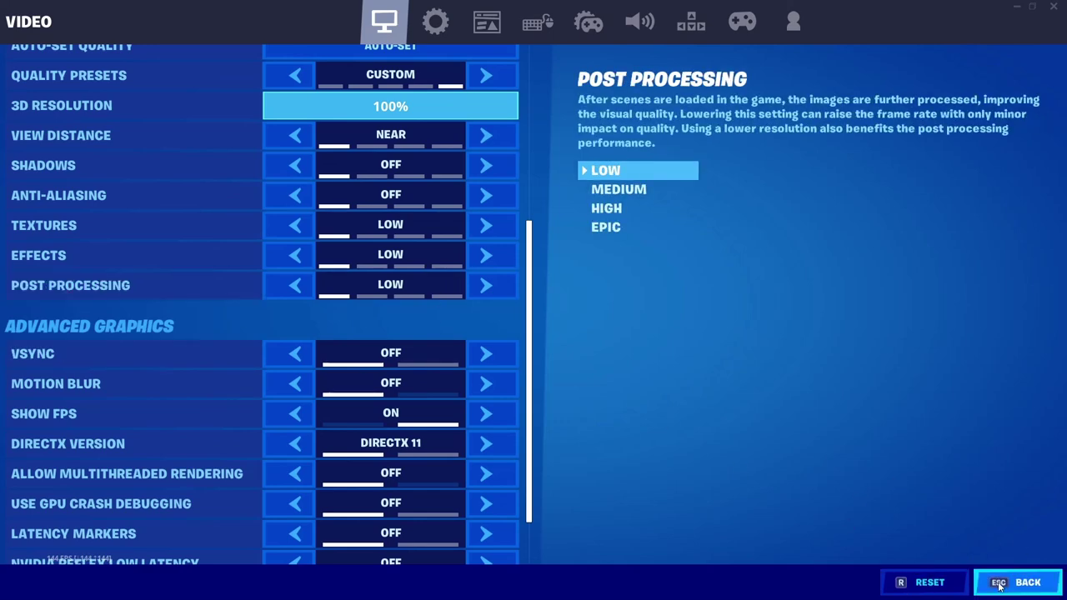
{"action": "left_click", "coordinate": [1000, 586]}
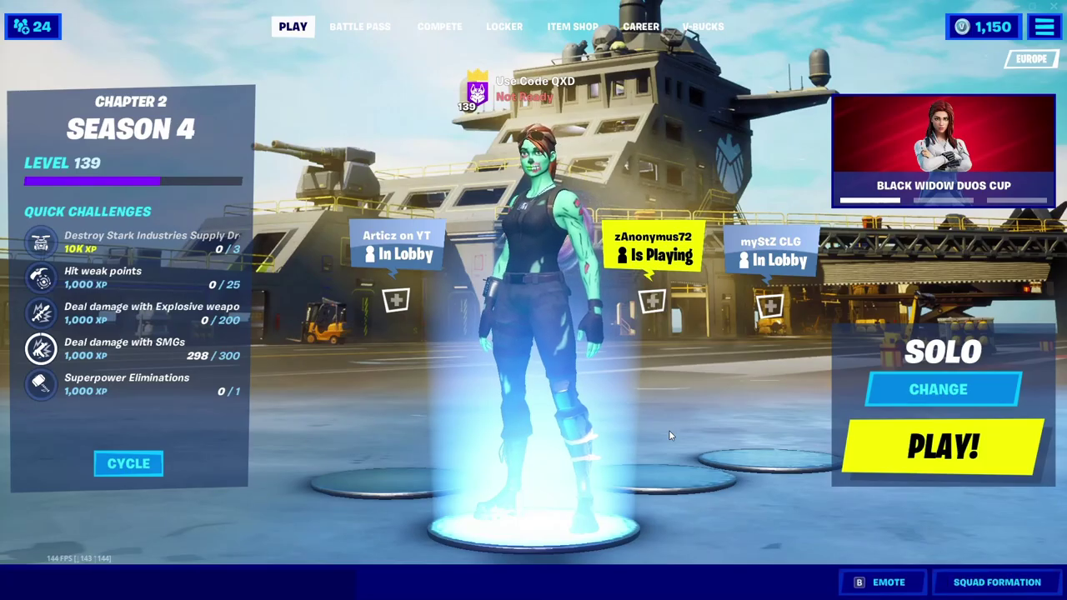